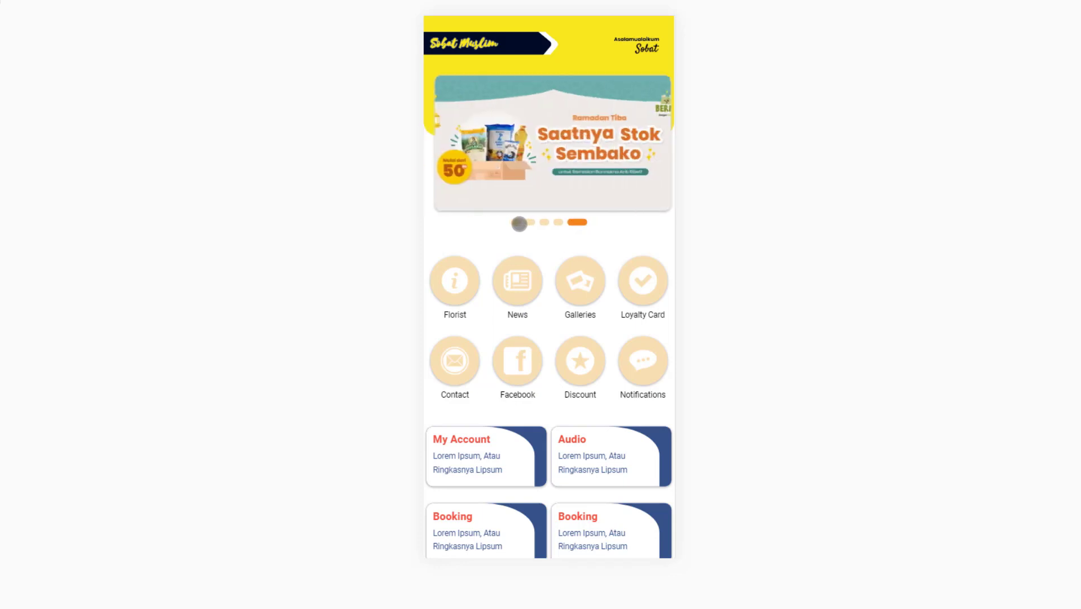
Look through the app homepage preview, checking the slider indicators, the icon menu and the cards below it
left_click(515, 226)
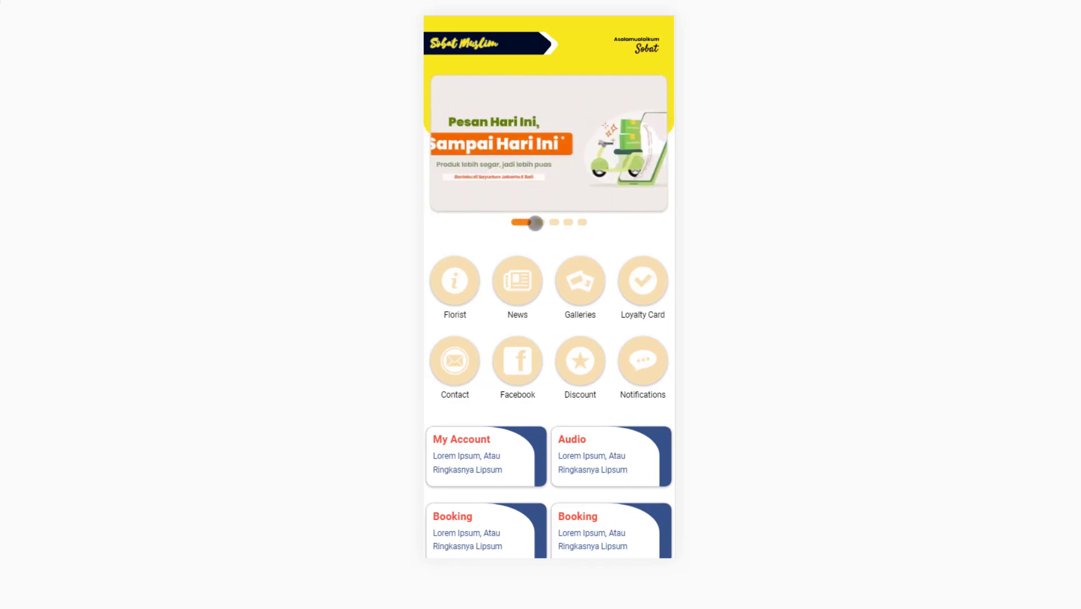
left_click(534, 222)
scroll(527, 383, "down", 1)
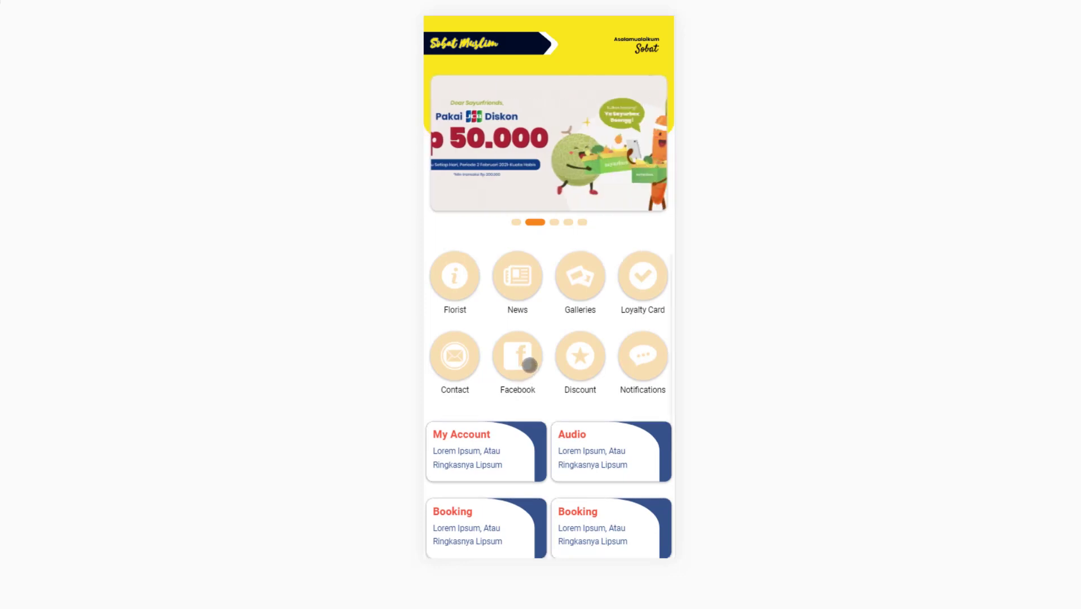
mouse_move(529, 365)
left_mouse_down()
mouse_move(529, 389)
mouse_move(530, 358)
mouse_move(529, 374)
left_mouse_up()
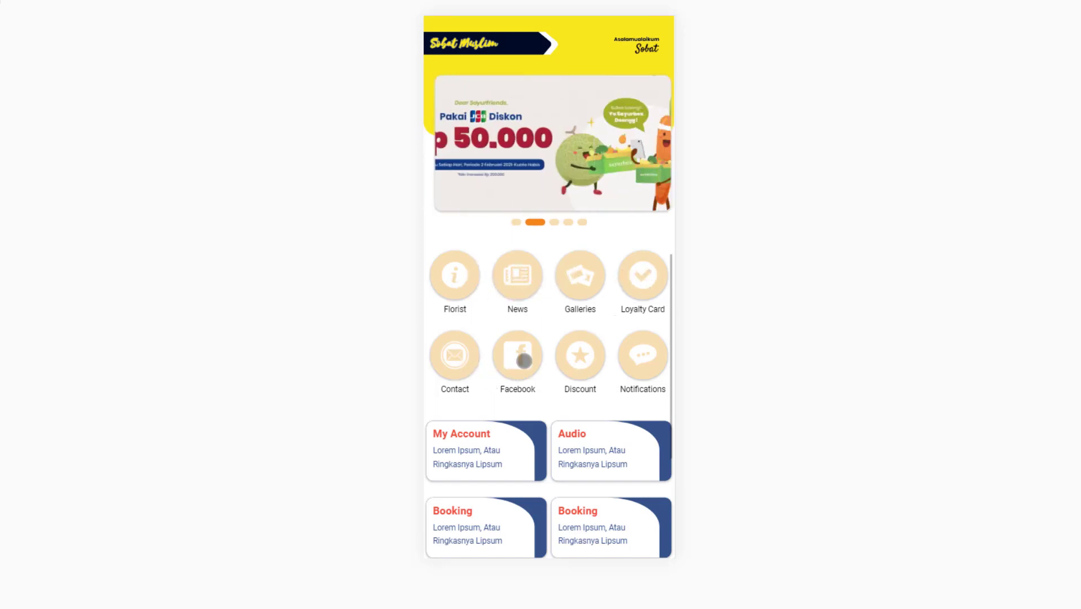
left_click_drag(601, 375, 579, 318)
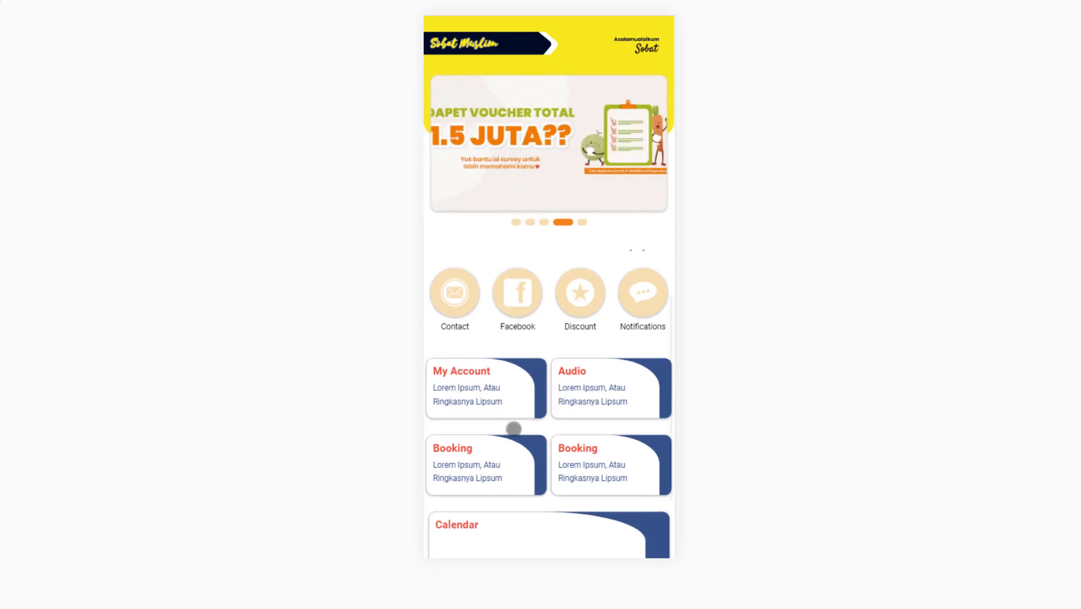
left_click_drag(512, 427, 499, 348)
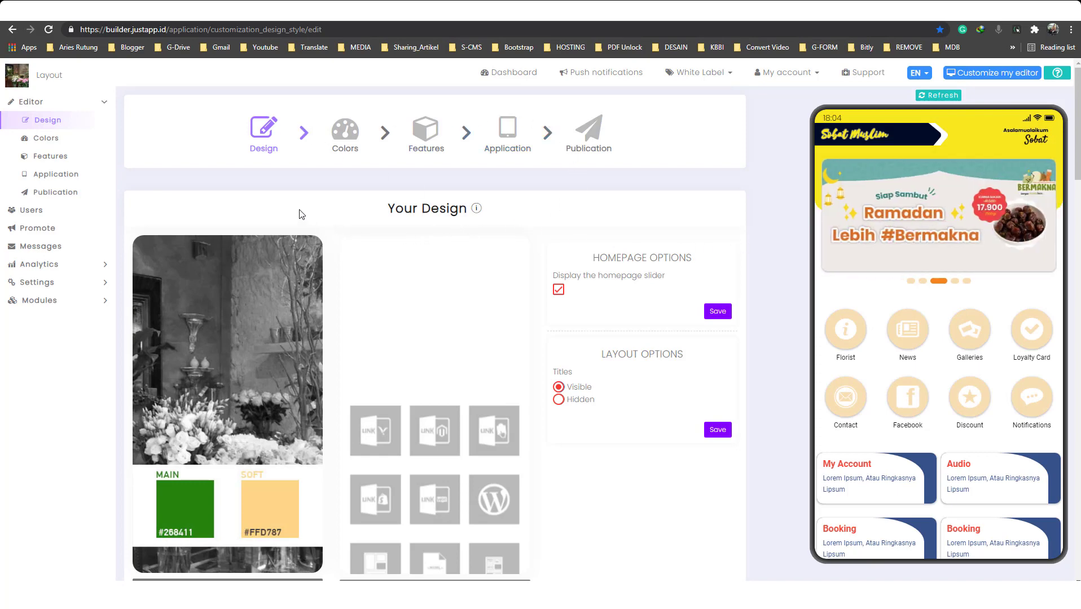
View the available layouts in the layout chooser and close it without choosing another one
scroll(263, 145, "down", 2)
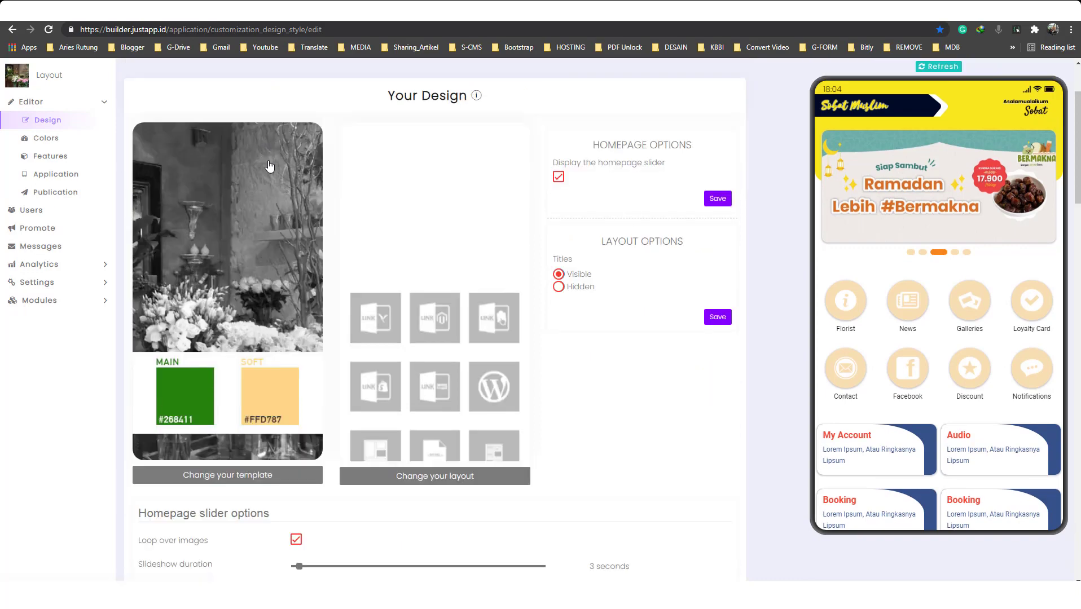
left_click(444, 481)
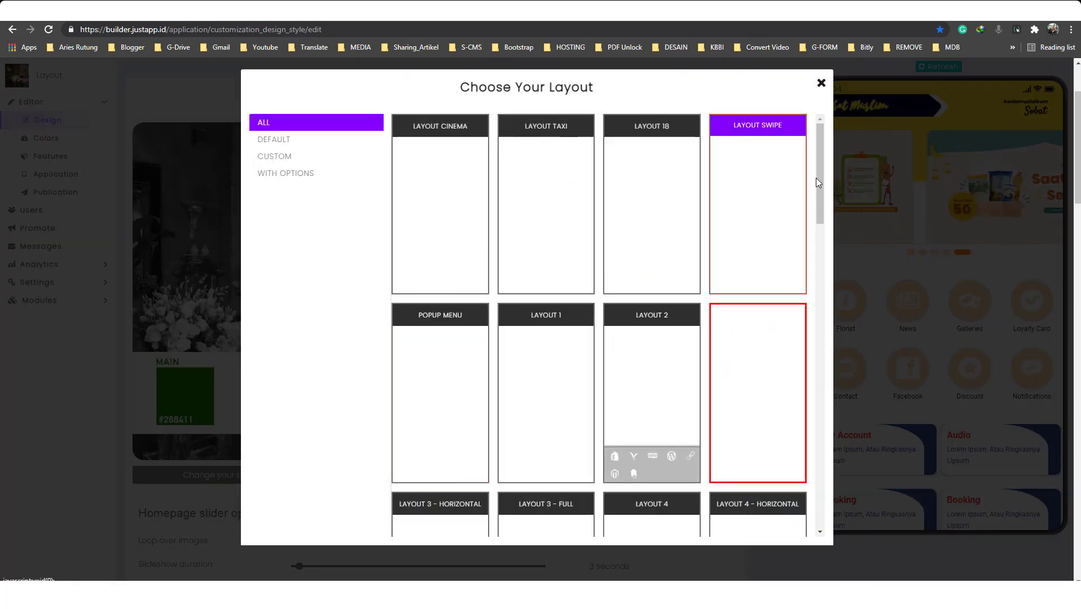
left_click(820, 83)
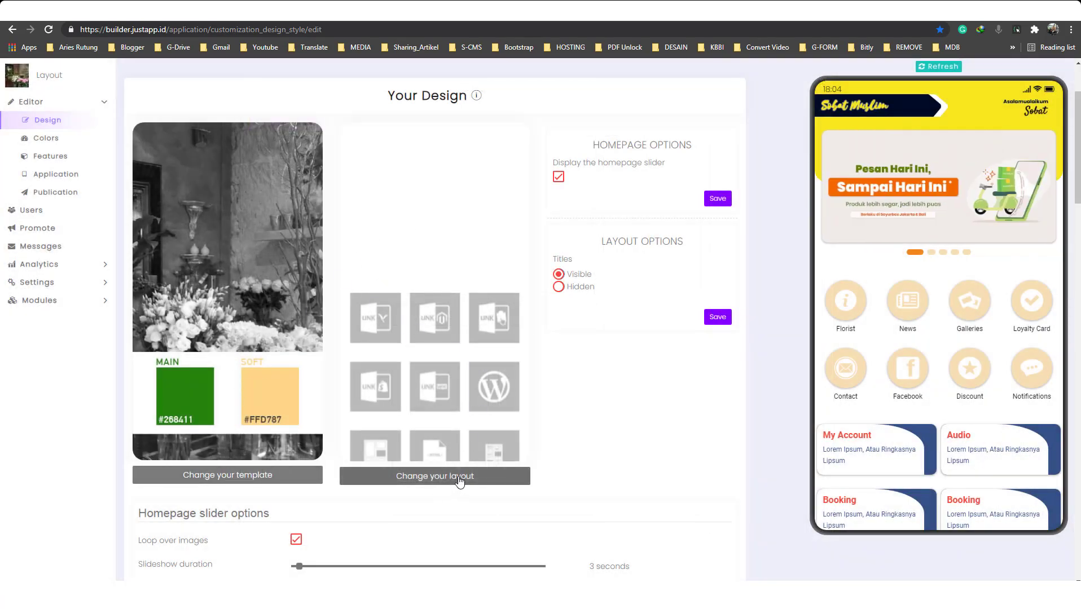
Review the homepage options, layout options and homepage slider settings on the design page
scroll(414, 265, "up", 1)
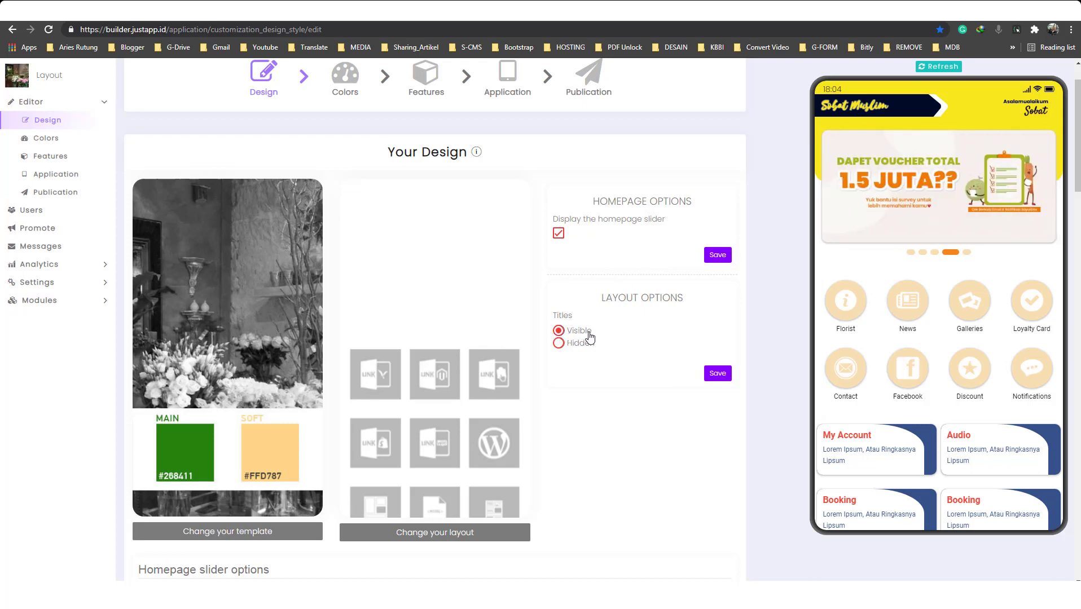
scroll(518, 345, "down", 5)
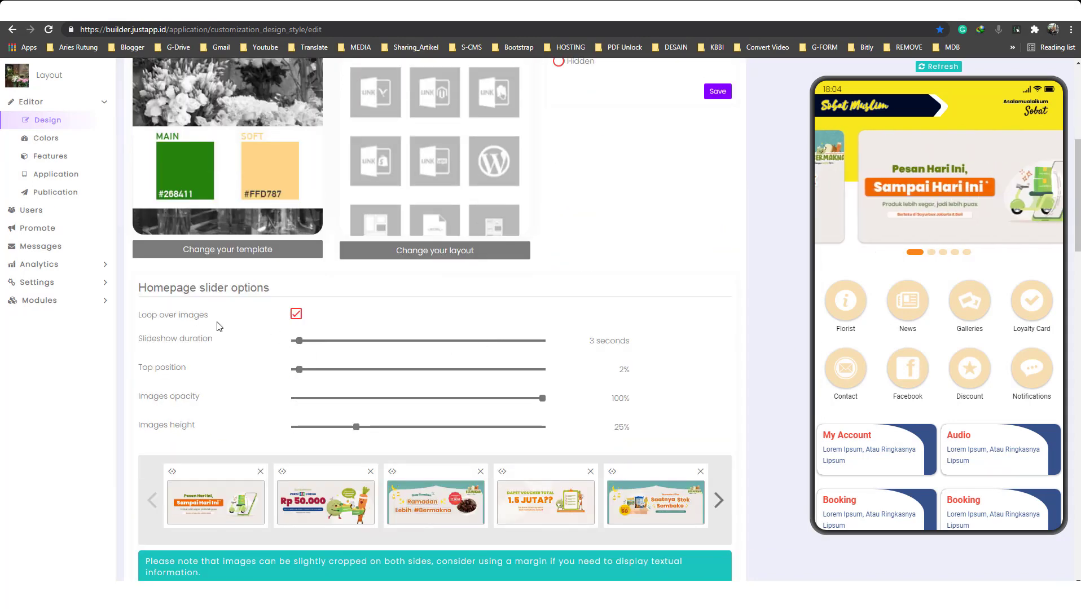
scroll(577, 208, "up", 4)
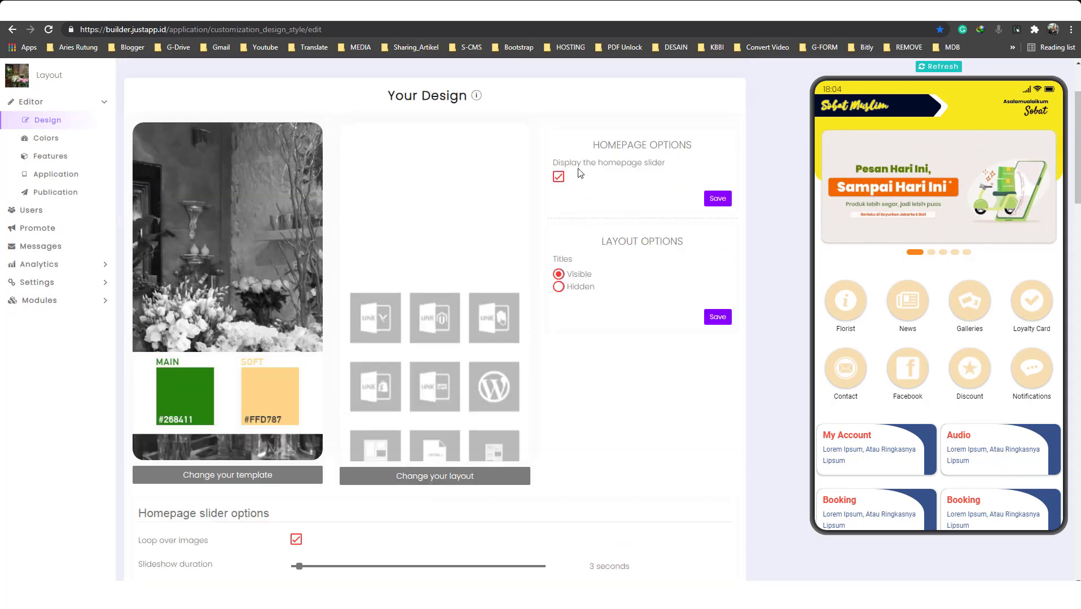
scroll(462, 351, "down", 3)
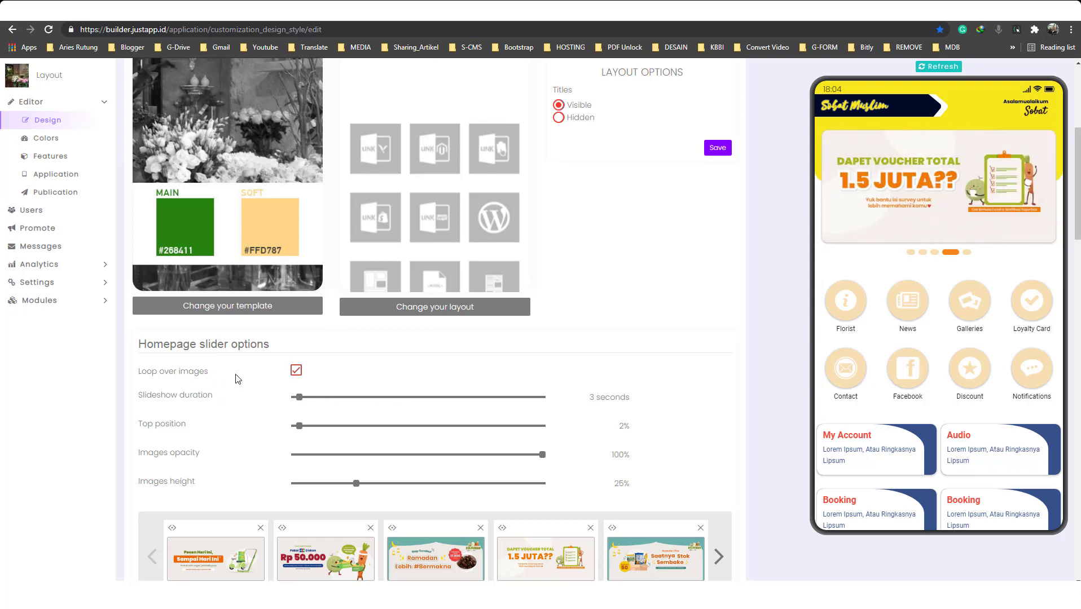
scroll(367, 396, "down", 1)
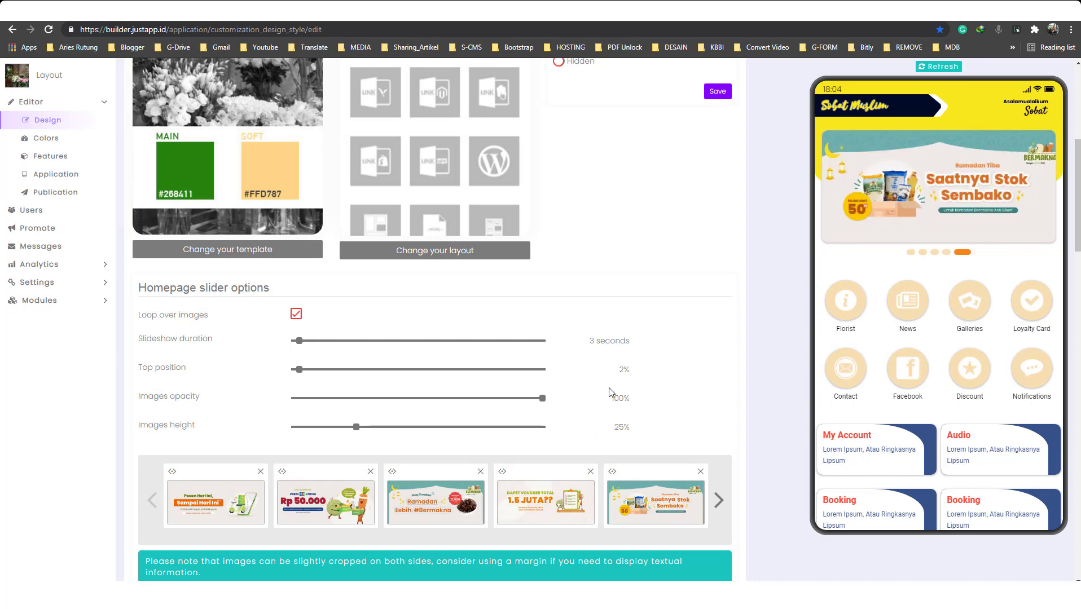
scroll(584, 427, "down", 1)
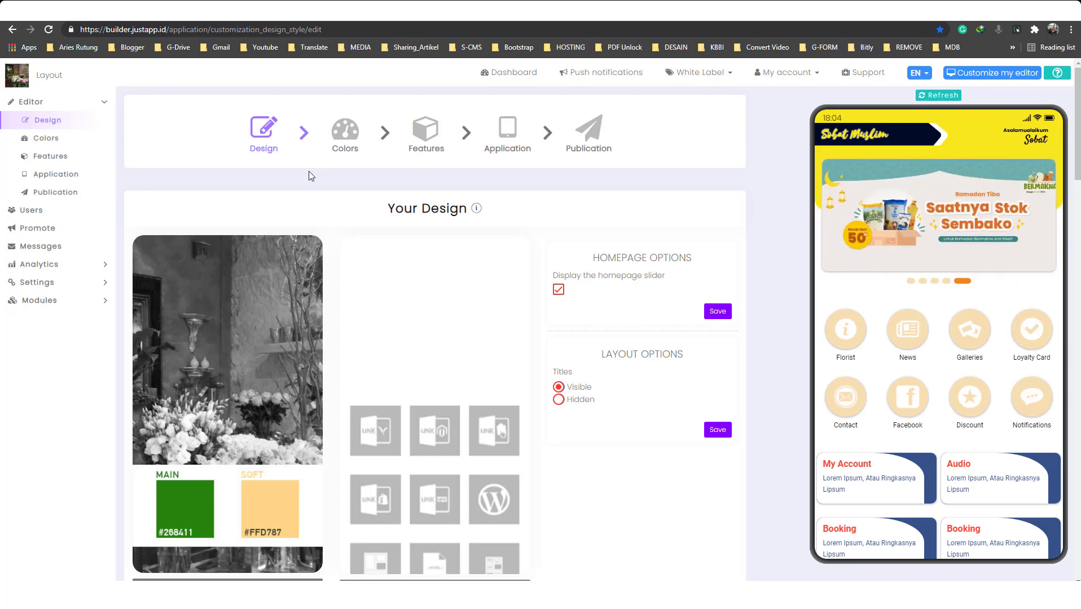
Open the Colors page and go to the custom SCSS editor in the advanced customization section
left_click(349, 138)
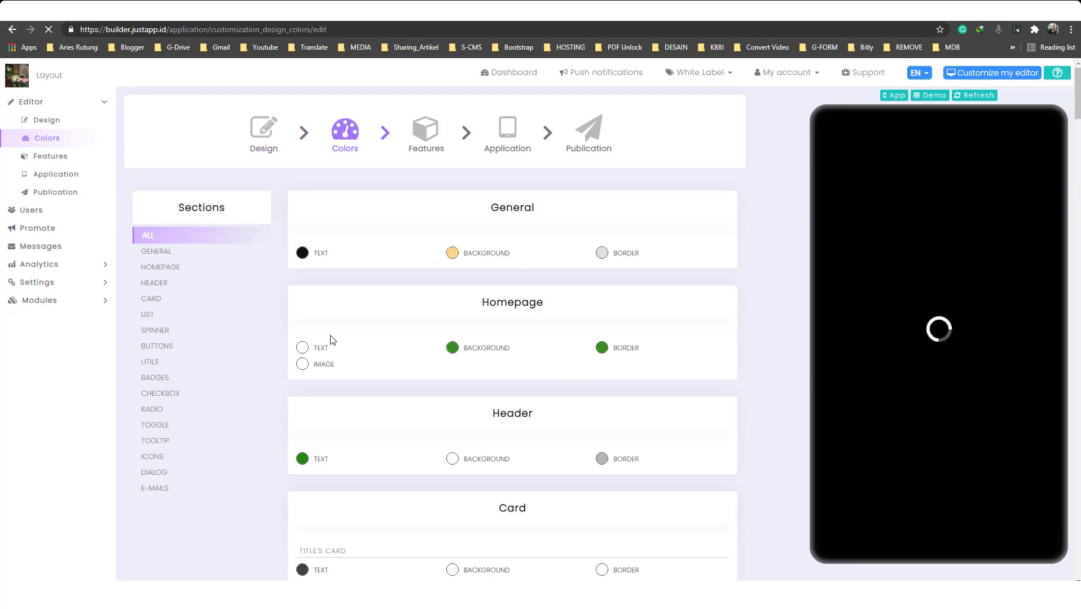
scroll(641, 402, "down", 2)
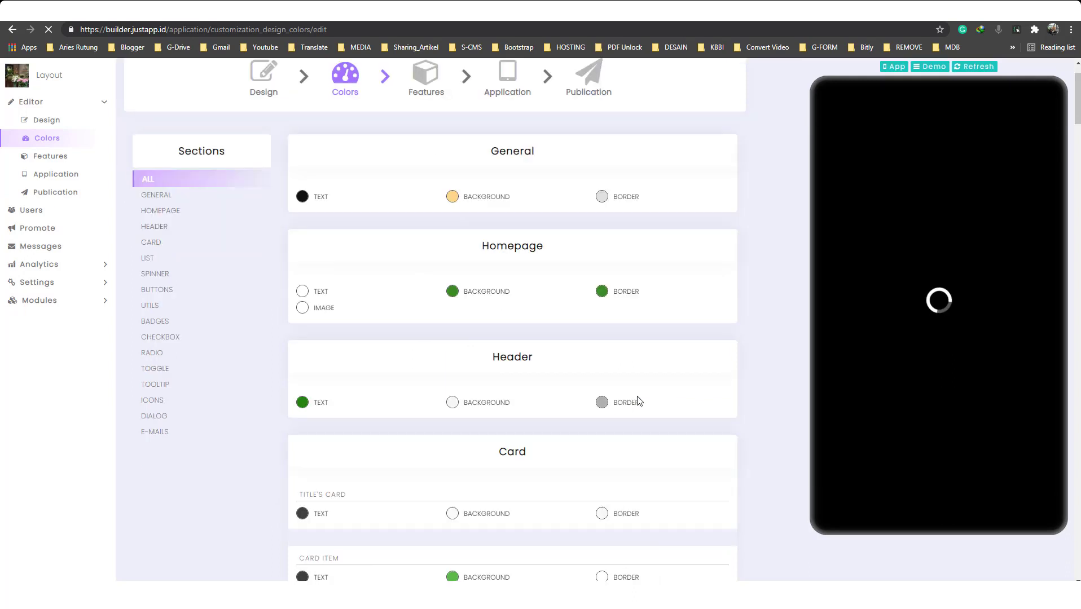
scroll(595, 392, "up", 1)
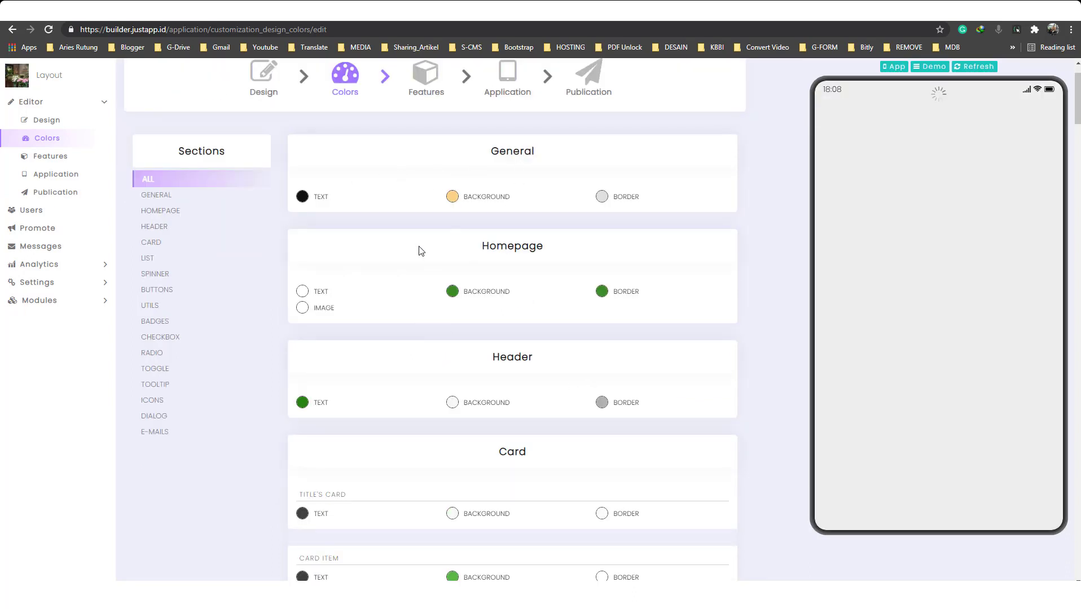
scroll(707, 400, "down", 10)
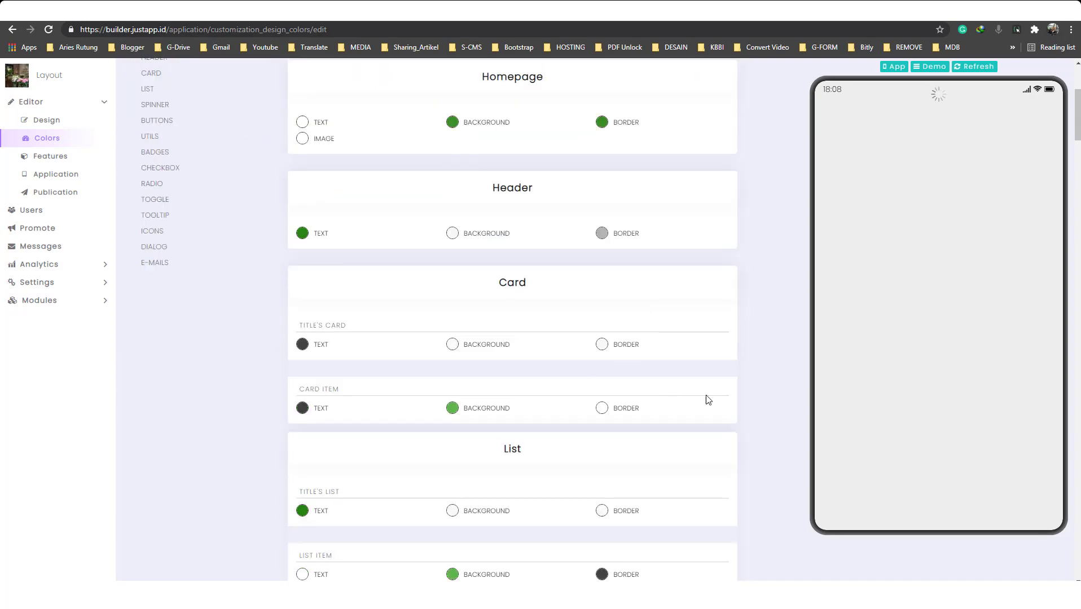
scroll(752, 402, "down", 20)
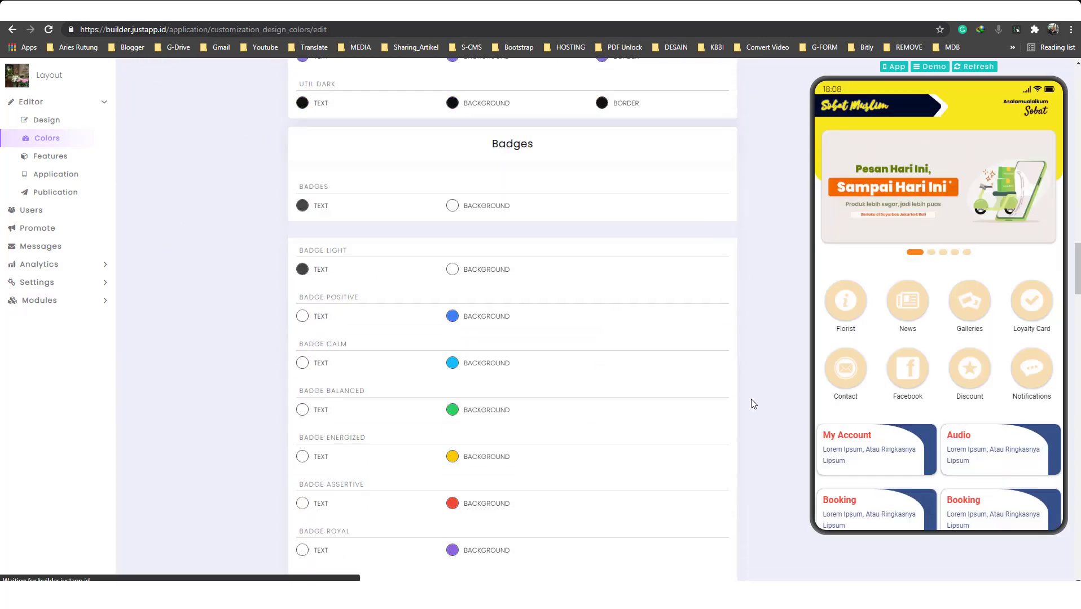
scroll(751, 400, "down", 20)
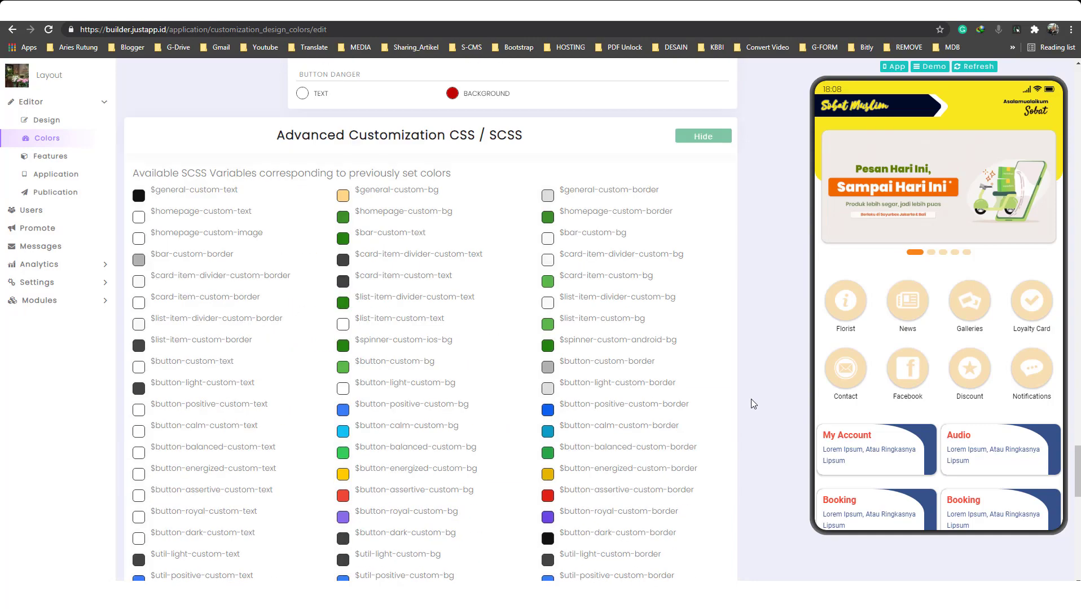
scroll(751, 398, "down", 4)
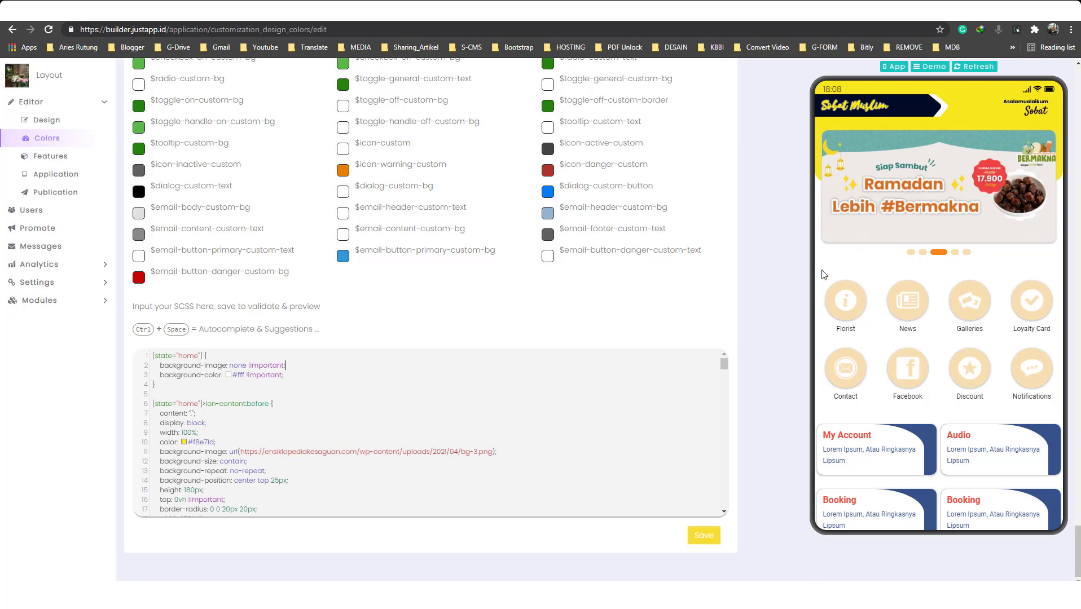
Examine the SCSS rules for the home state's background and its ion-content:before block, including the background image URL
left_click_drag(287, 365, 159, 367)
left_click(268, 392)
scroll(224, 448, "down", 2)
scroll(219, 430, "up", 2)
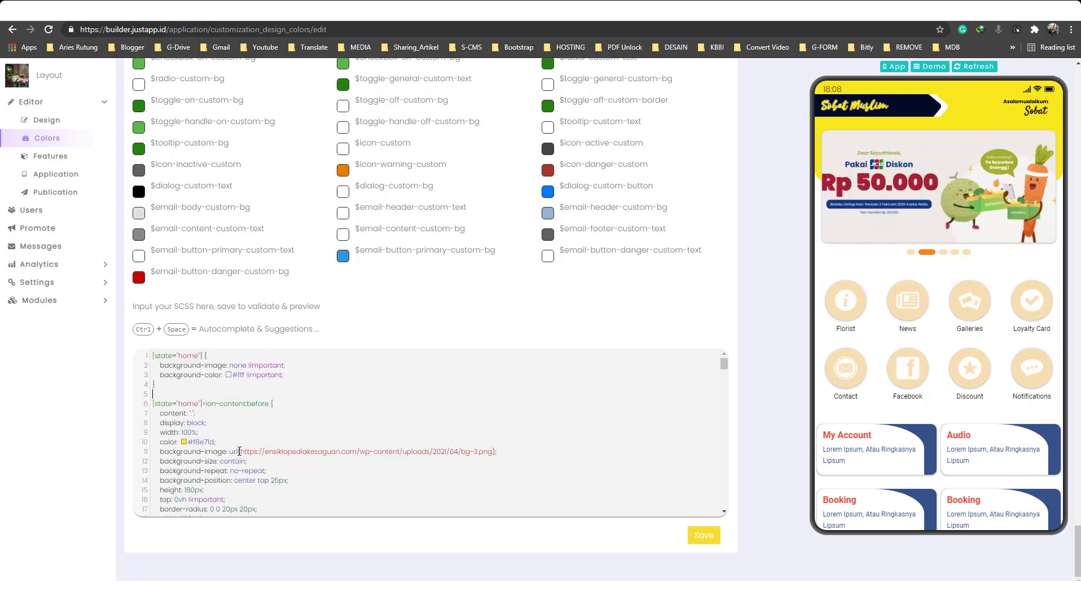
left_click_drag(241, 451, 494, 452)
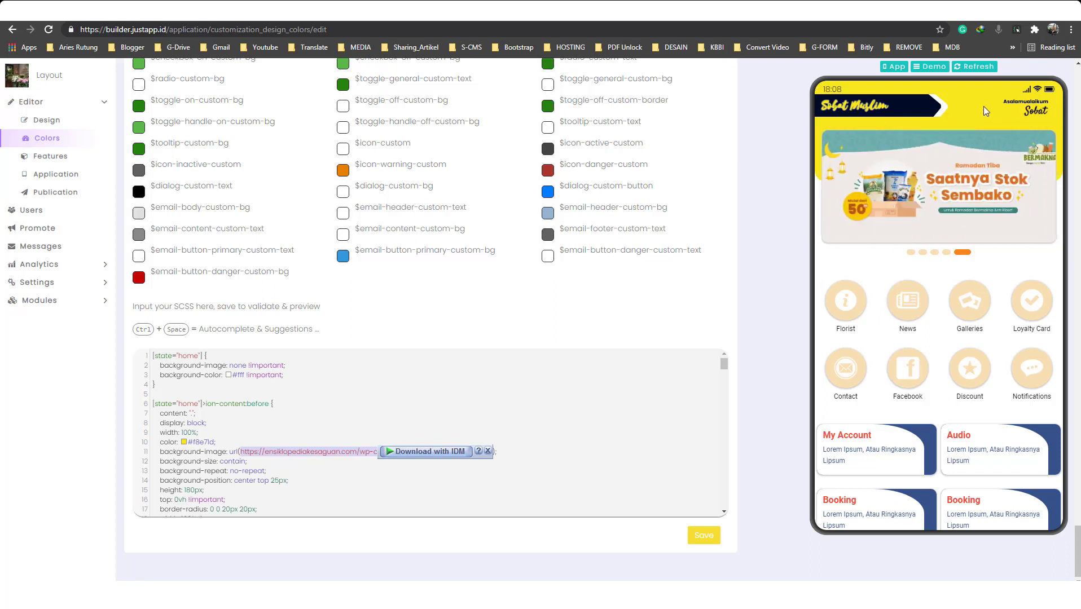
left_click(424, 462)
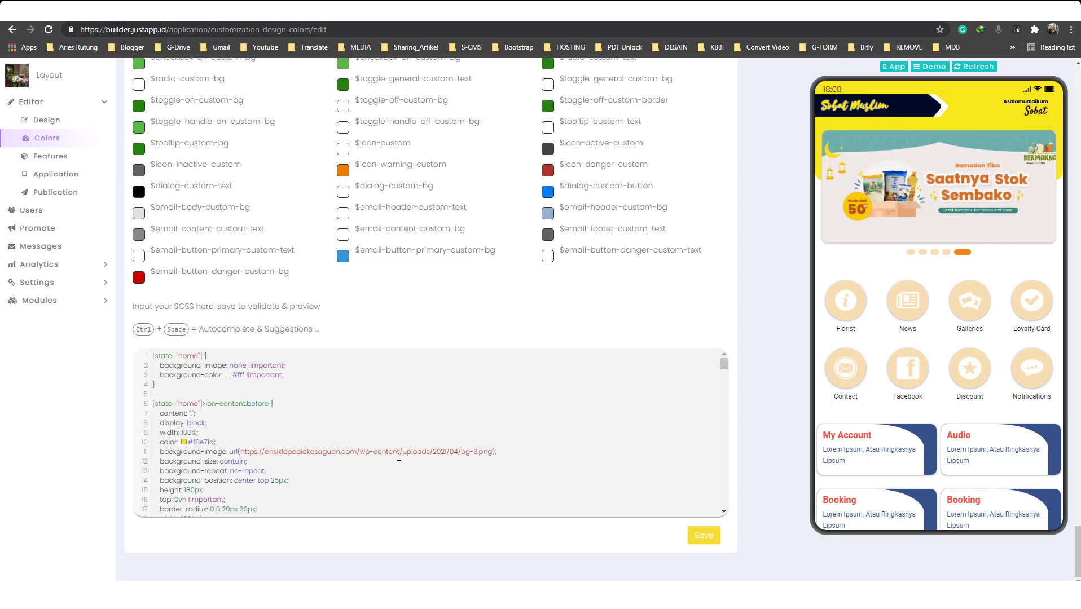
scroll(398, 456, "down", 1)
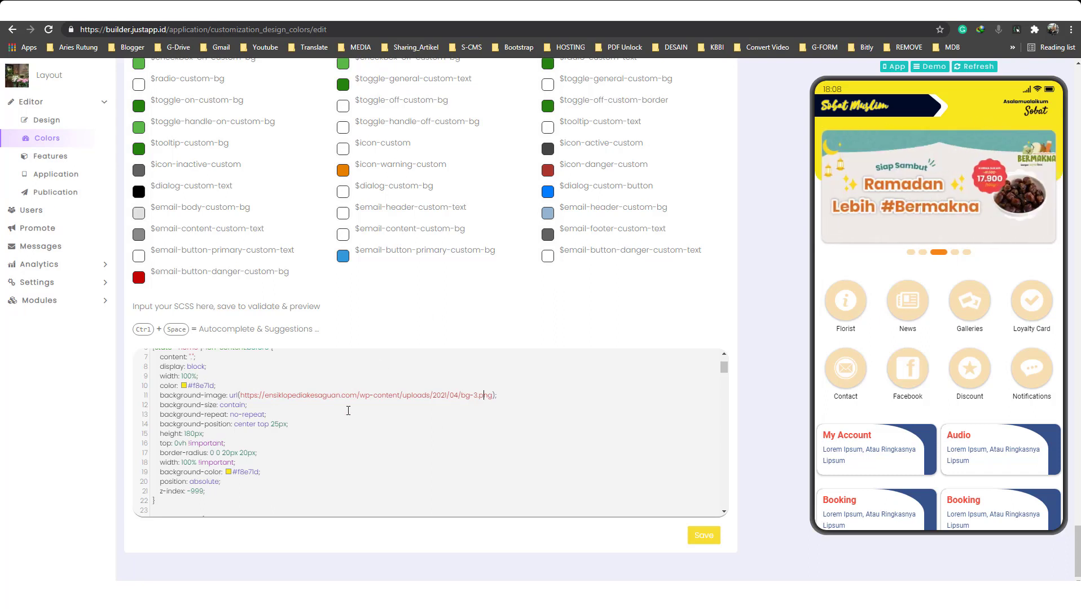
Examine the div.new_slider SCSS rule that controls the slider's size, position, rounded corners and shadow
scroll(339, 434, "down", 2)
scroll(326, 456, "down", 4)
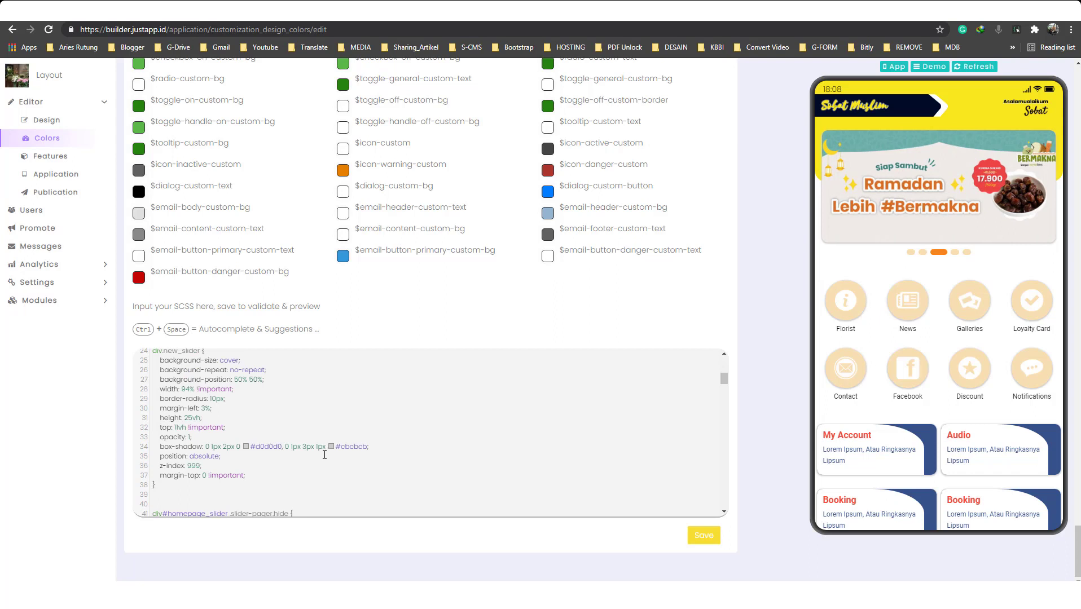
scroll(325, 455, "up", 2)
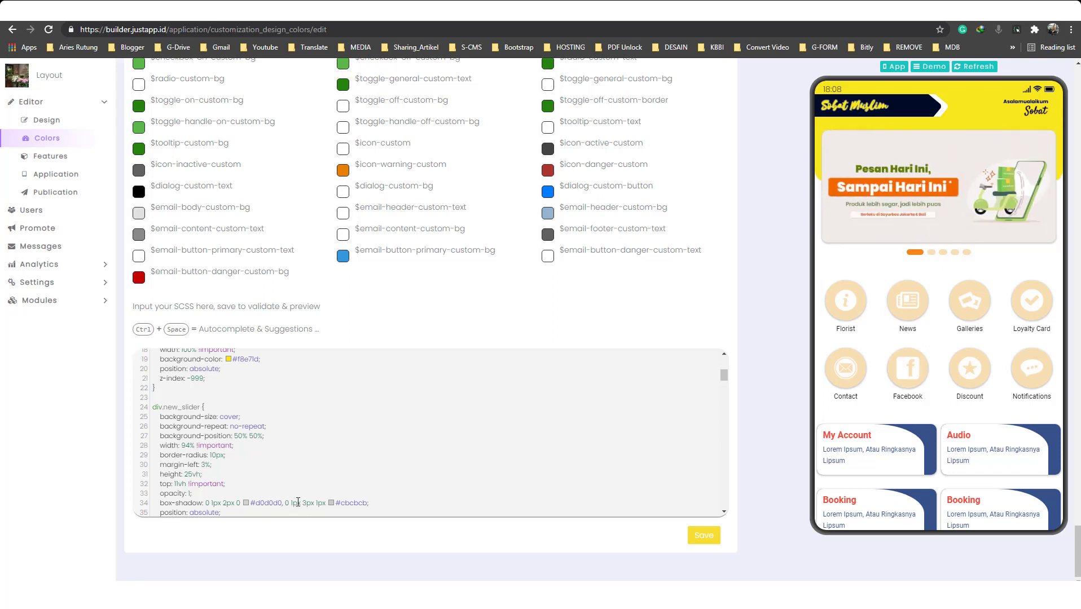
scroll(298, 502, "down", 1)
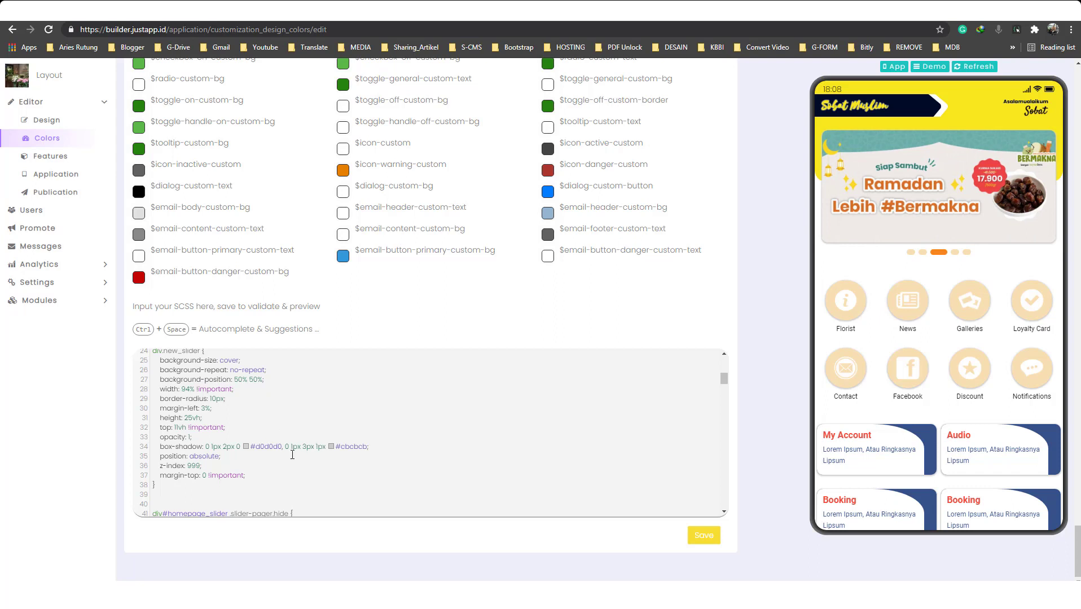
Inspect the display and top properties in the homepage slider's slider-pager.hide rule
scroll(373, 441, "down", 2)
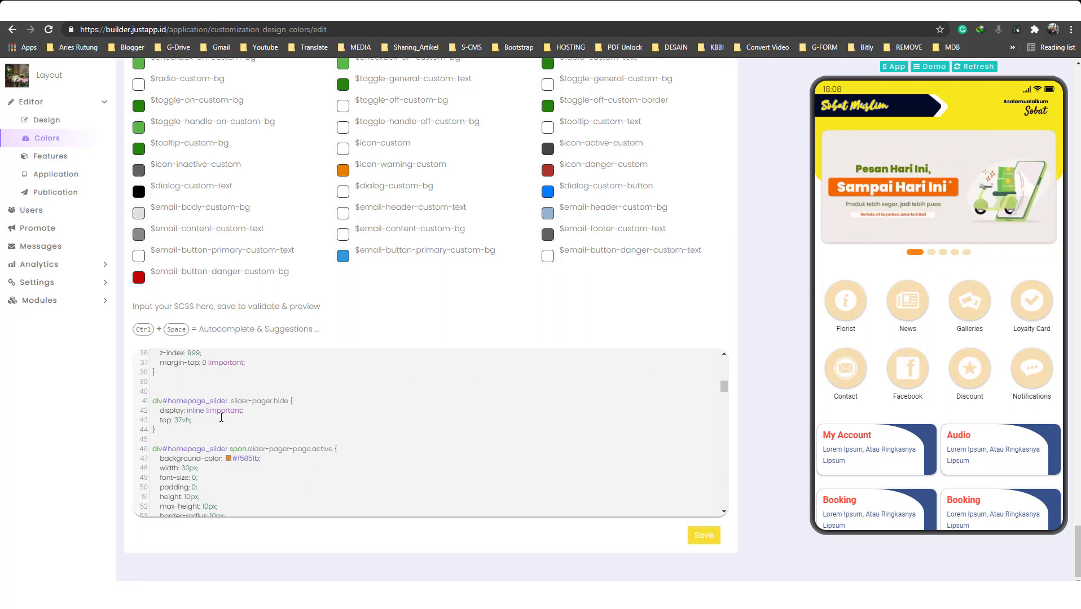
left_click_drag(189, 420, 164, 421)
left_click(185, 413)
left_click_drag(245, 413, 156, 412)
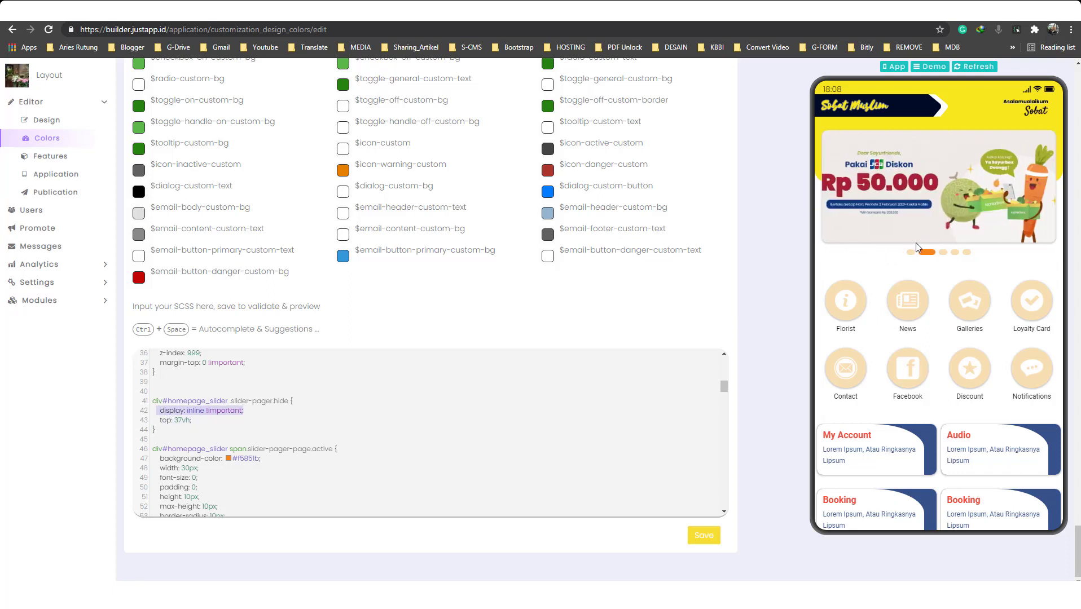
left_click(196, 412)
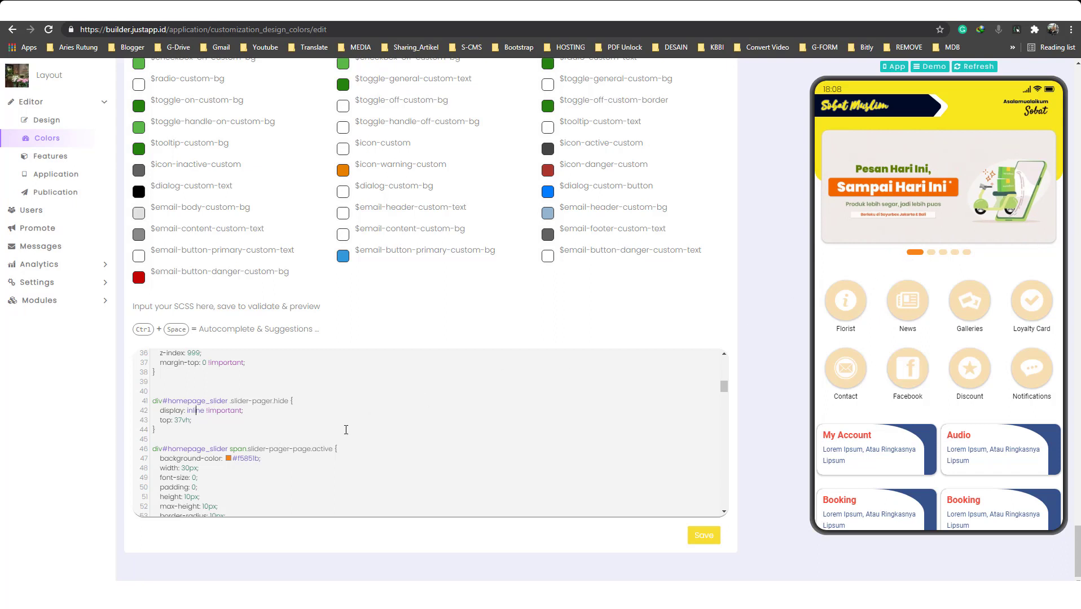
Compare the SCSS rules for the active and inactive slider pager indicators with the slider in the app preview
scroll(310, 441, "down", 1)
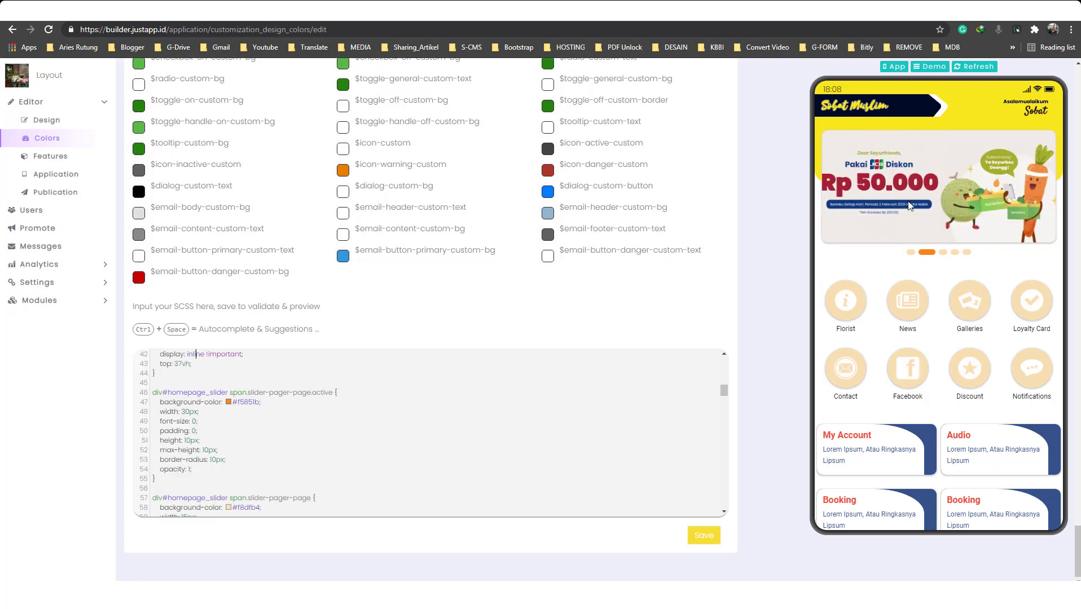
left_click(934, 254)
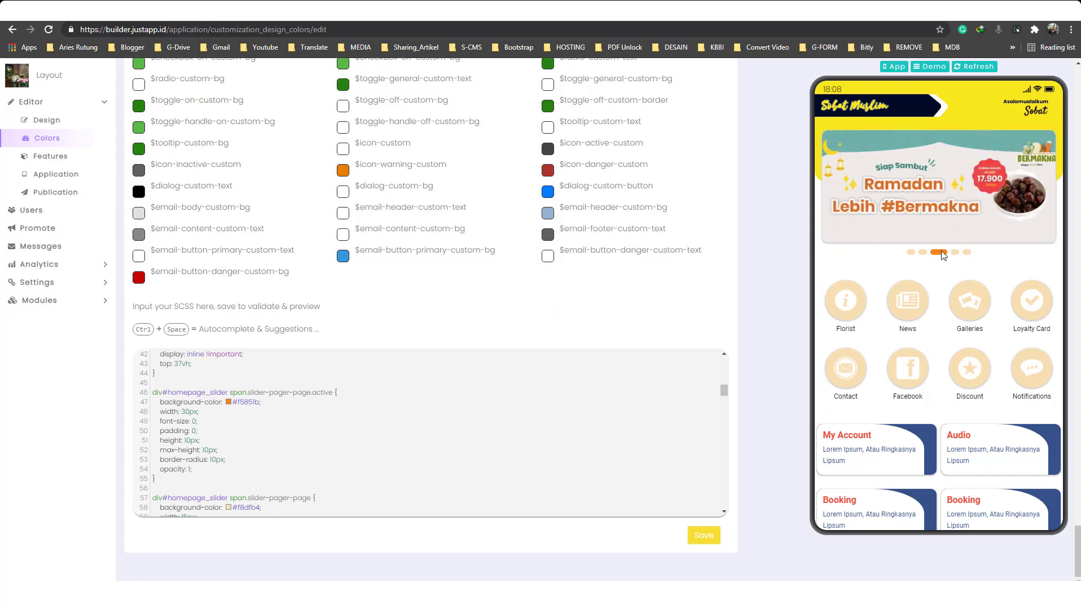
left_click(951, 253)
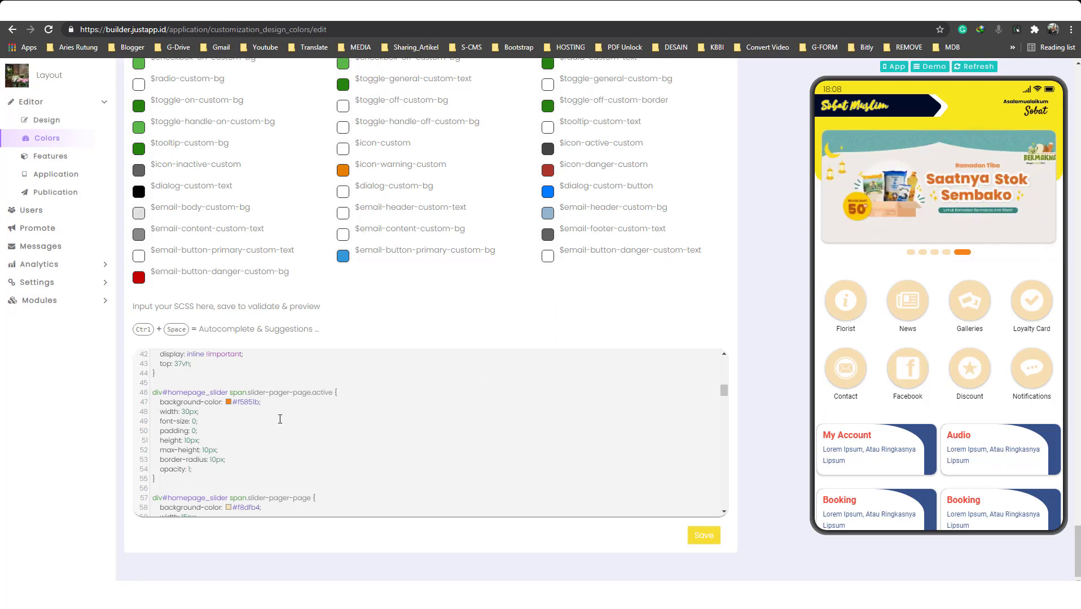
scroll(245, 465, "down", 2)
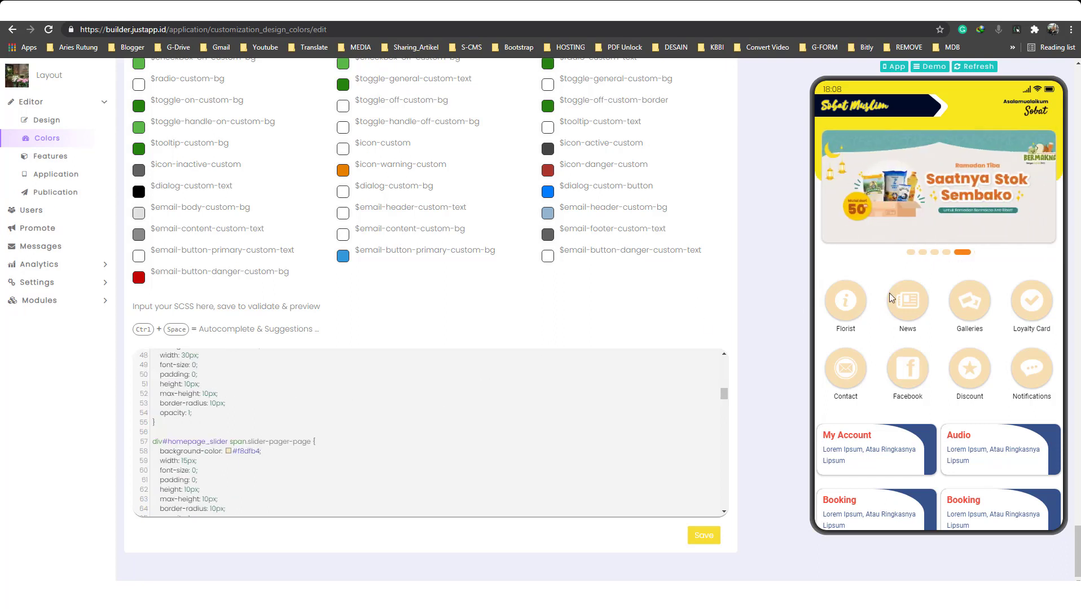
Review the background-color and width properties that distinguish the inactive slider pager indicators from the active one
left_click(910, 252)
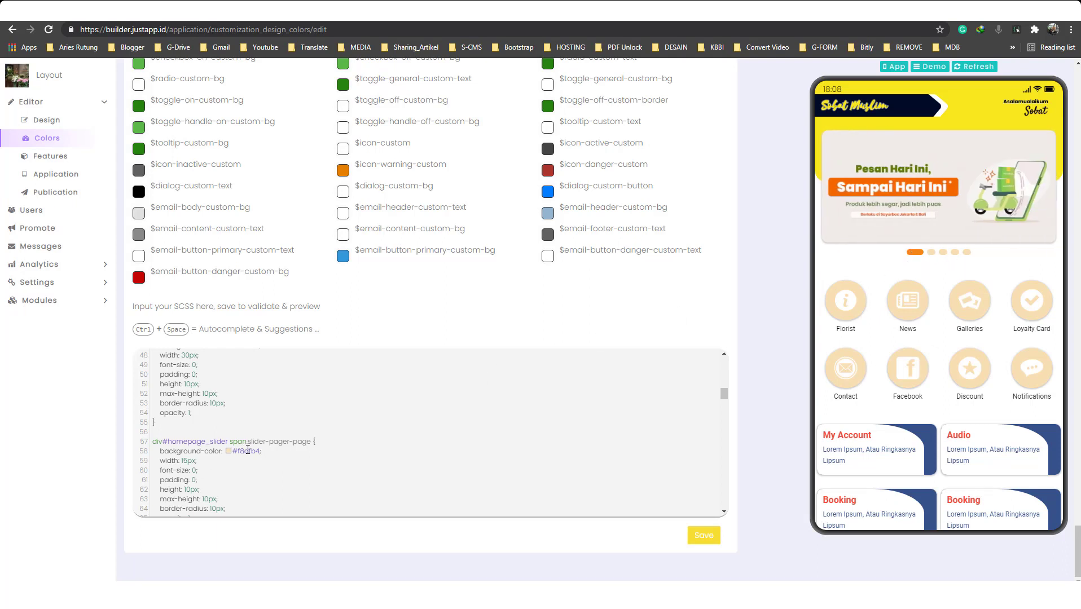
scroll(245, 453, "down", 2)
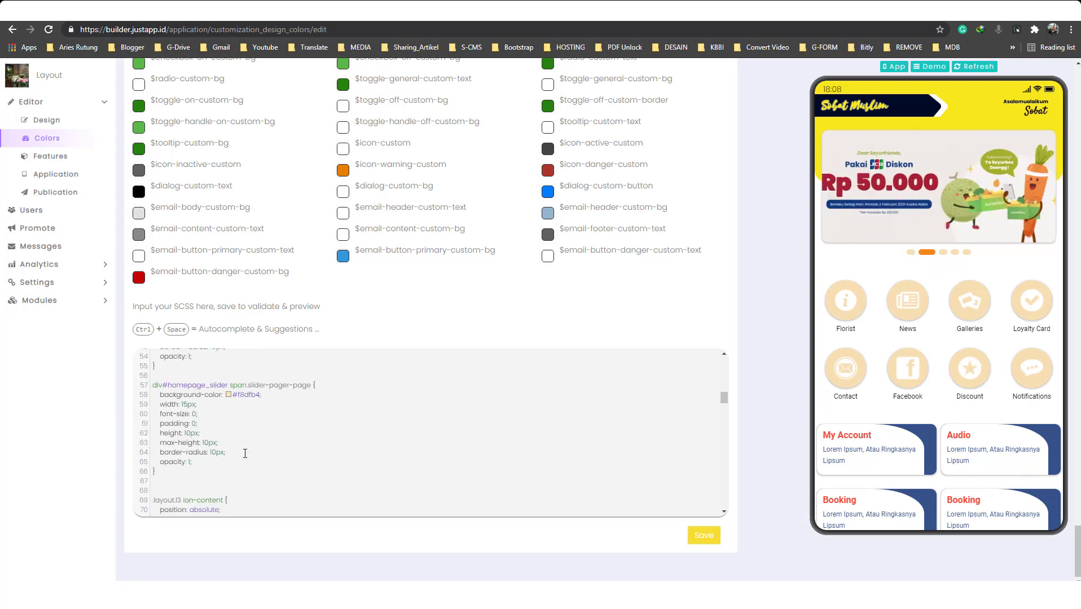
scroll(230, 452, "up", 2)
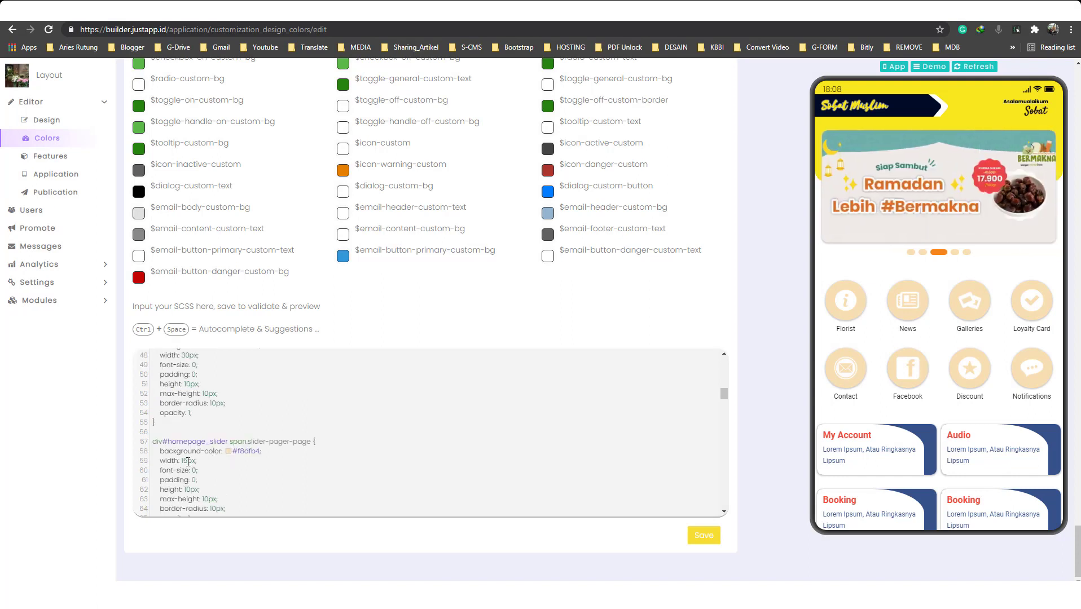
scroll(192, 456, "up", 2)
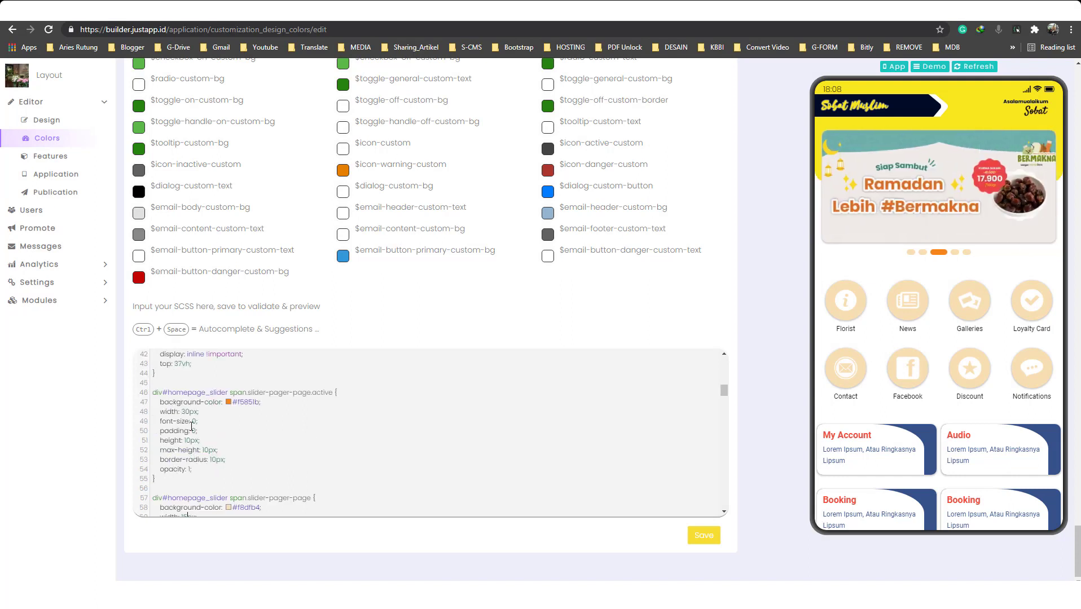
scroll(287, 423, "down", 4)
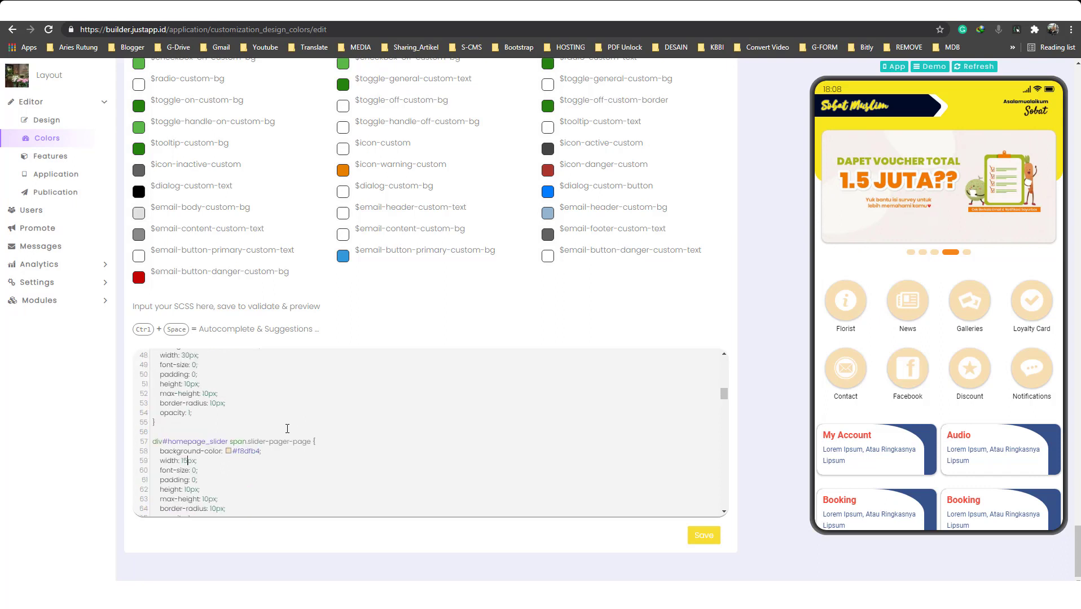
Examine the .layout.l3 ion-content rule, especially its height property, against the extent of the scrolling menu in the app preview
scroll(287, 429, "down", 2)
scroll(277, 426, "down", 2)
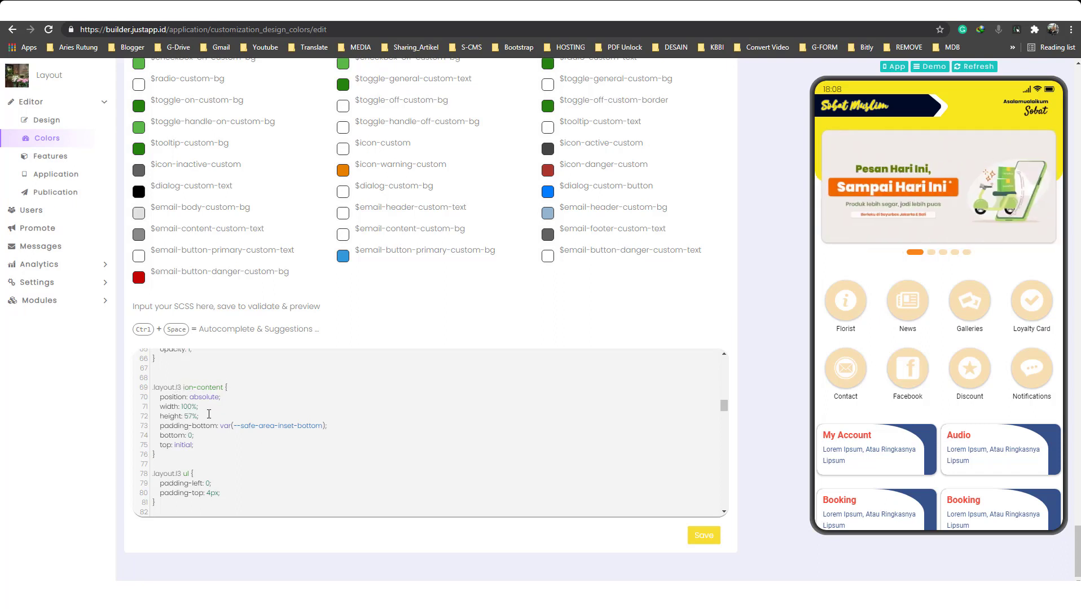
scroll(866, 438, "down", 2)
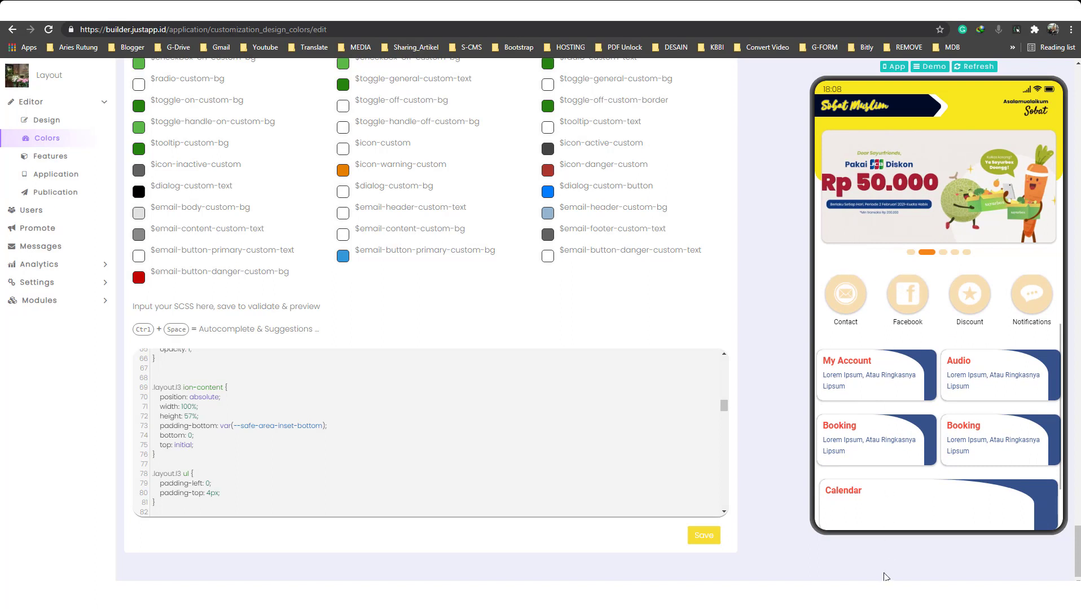
scroll(883, 485, "down", 1)
scroll(881, 504, "up", 1)
scroll(878, 429, "down", 1)
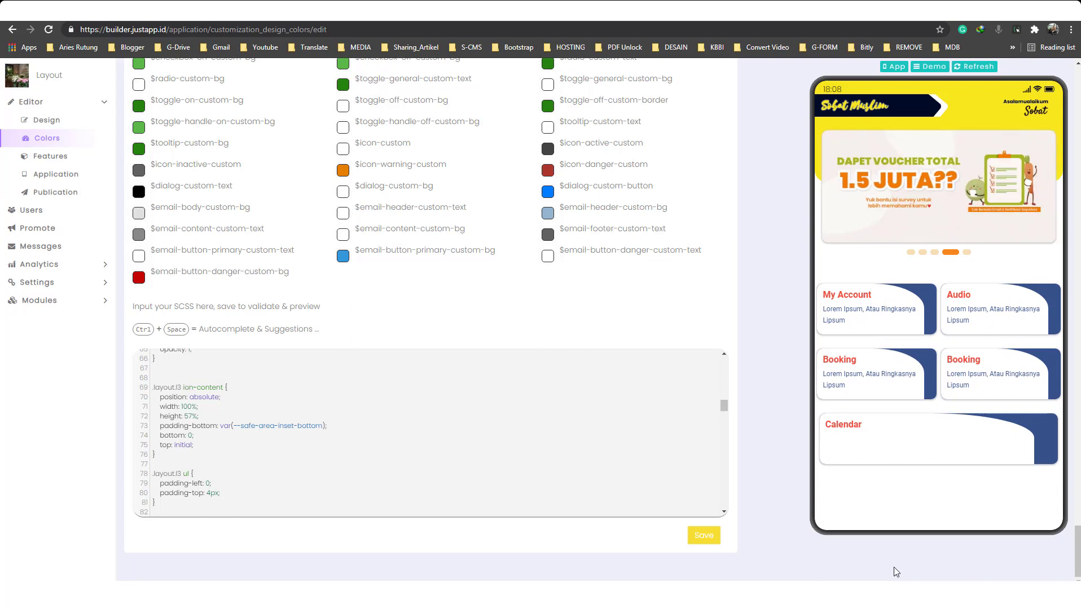
left_click_drag(211, 417, 136, 423)
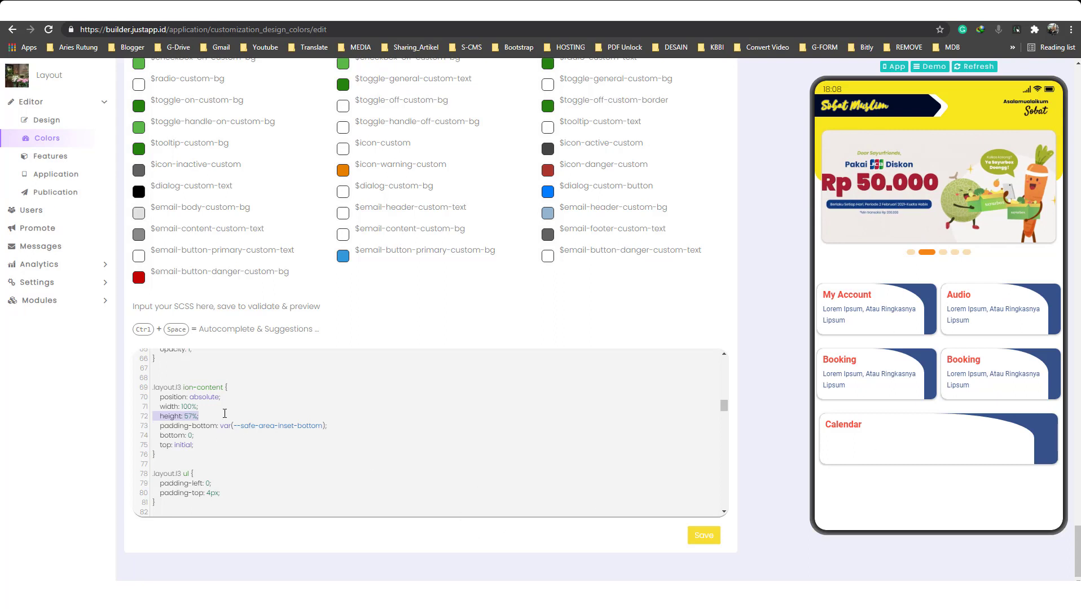
Inspect the .layout.l3 ul padding and the .layout.l3 li width, height and margin rules for the menu items
scroll(220, 412, "down", 2)
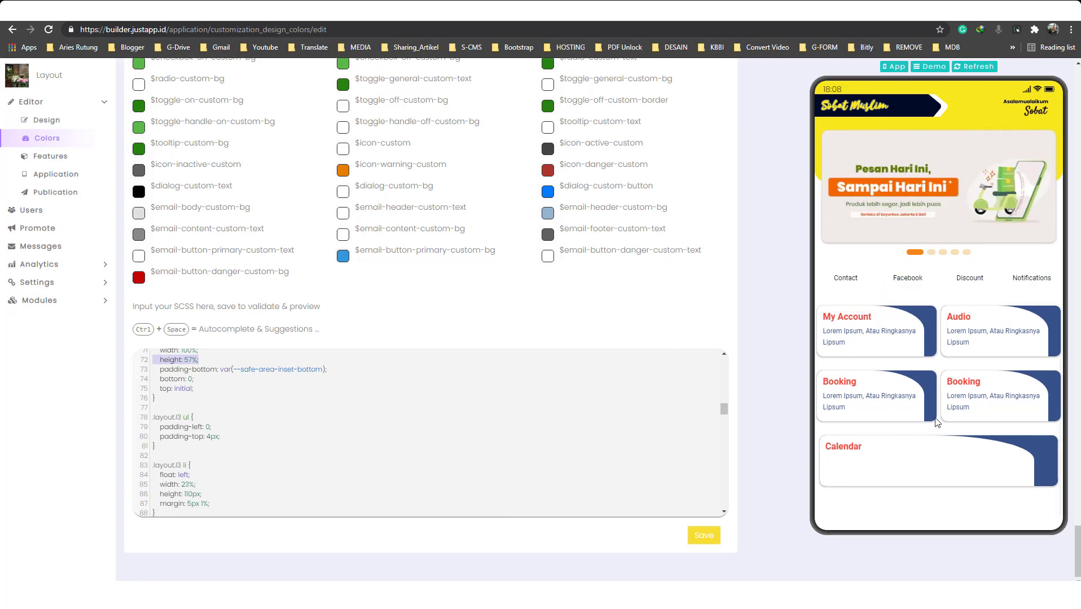
scroll(912, 296, "down", 1)
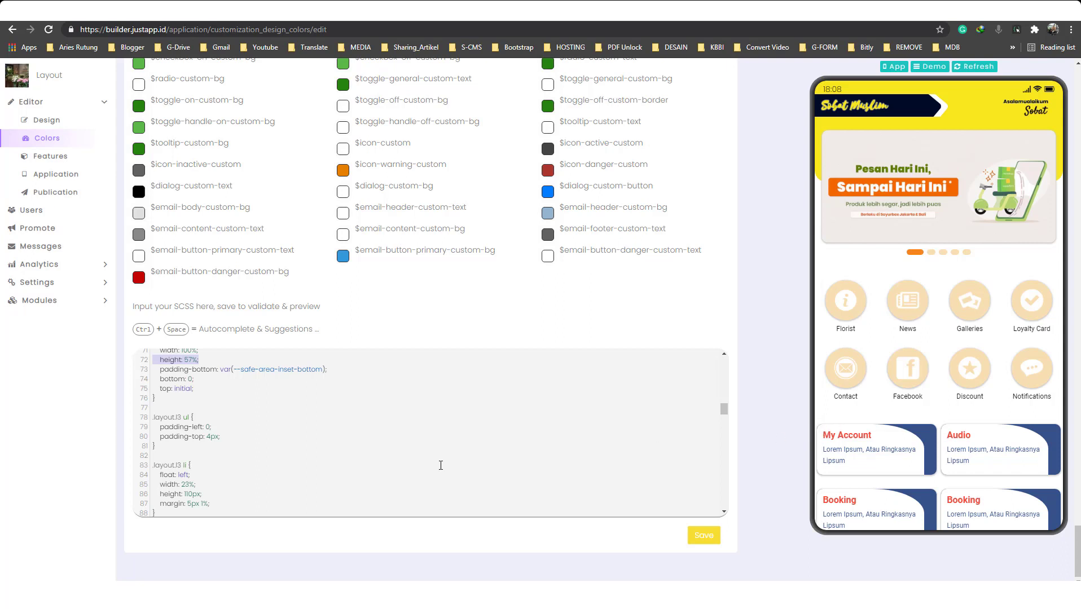
scroll(435, 462, "down", 1)
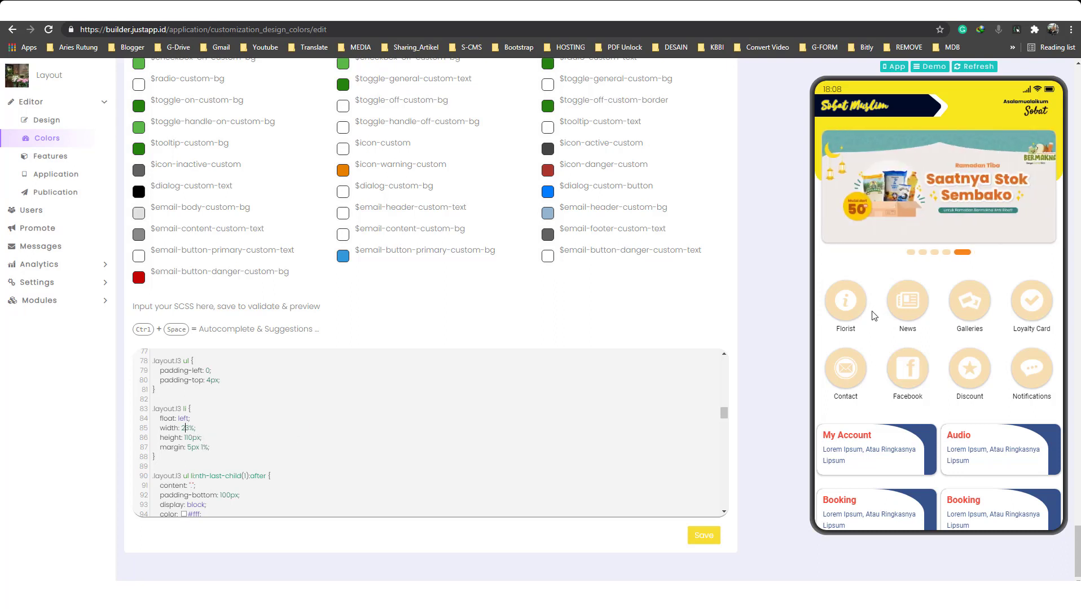
Switch to Calculator to multiply the 23% item width by 4 and subtract 100 from the product, and return to the SCSS
left_click(370, 592)
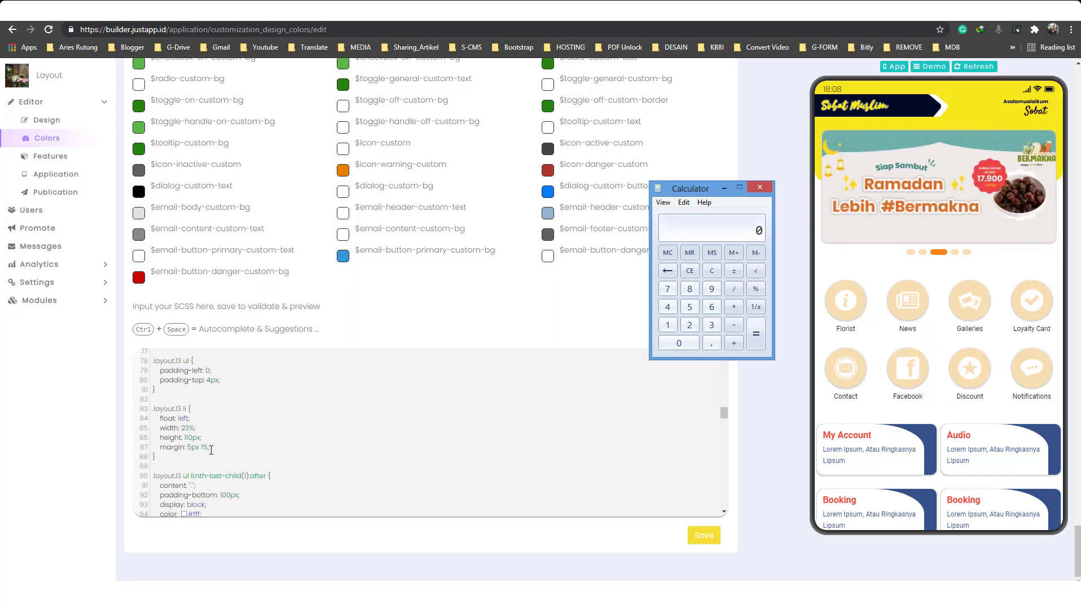
key("3")
key("asterisk")
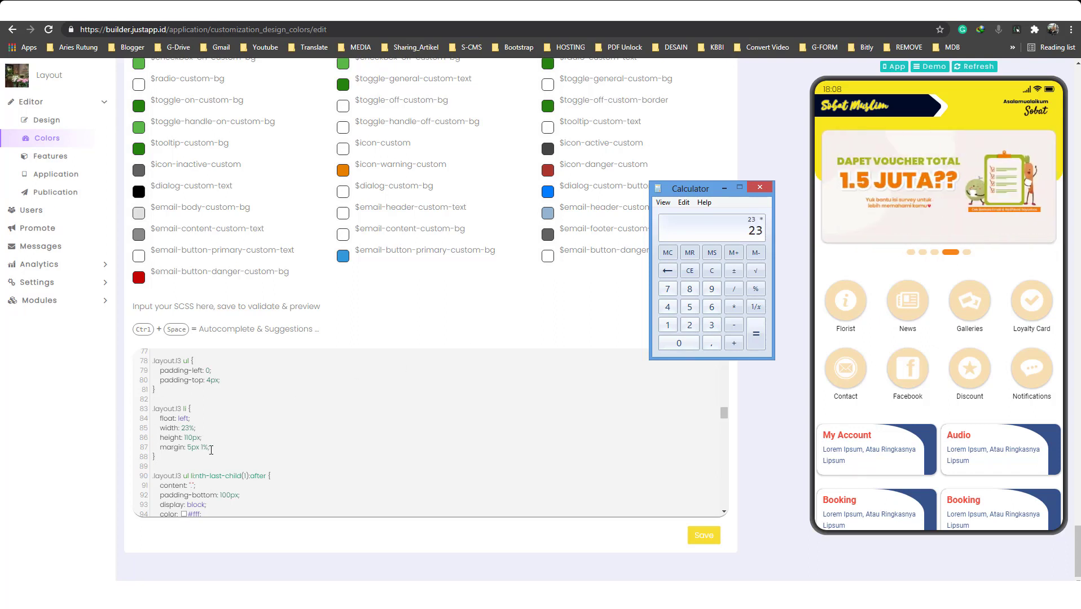
key("4")
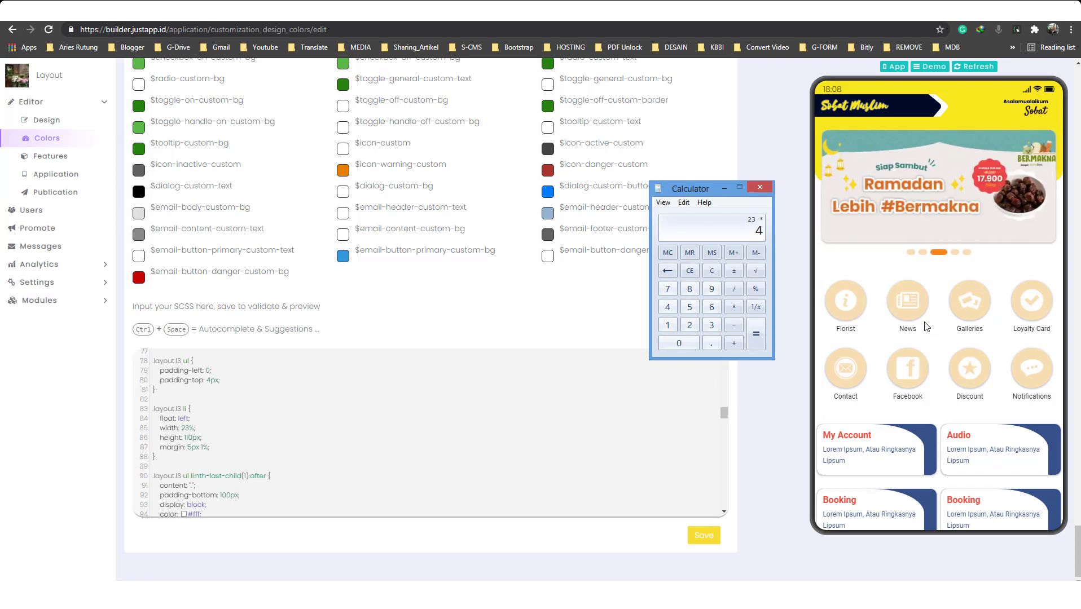
key("Return")
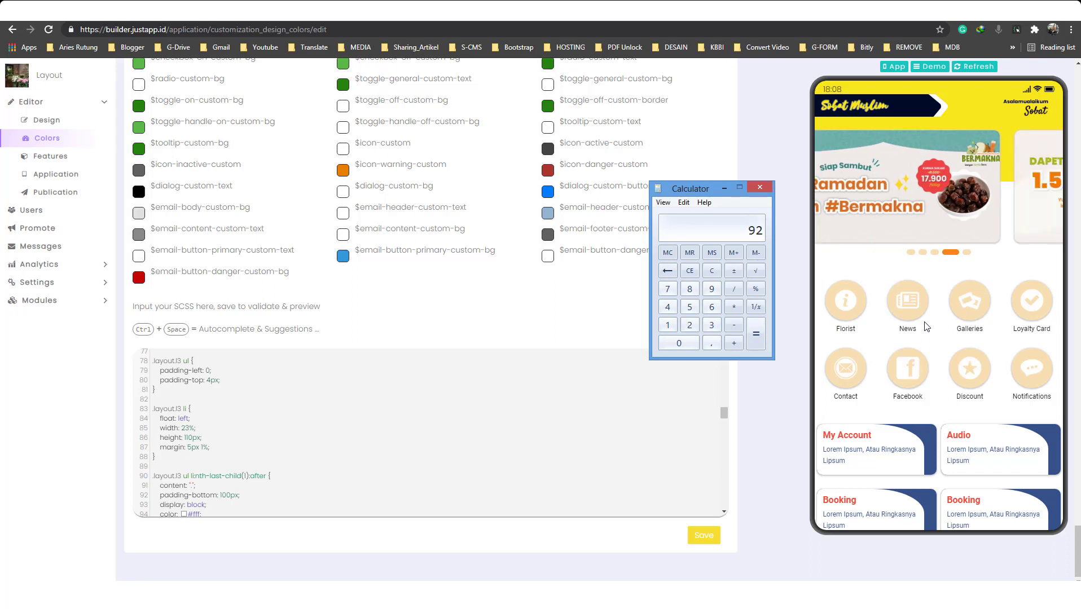
key("minus")
type("100")
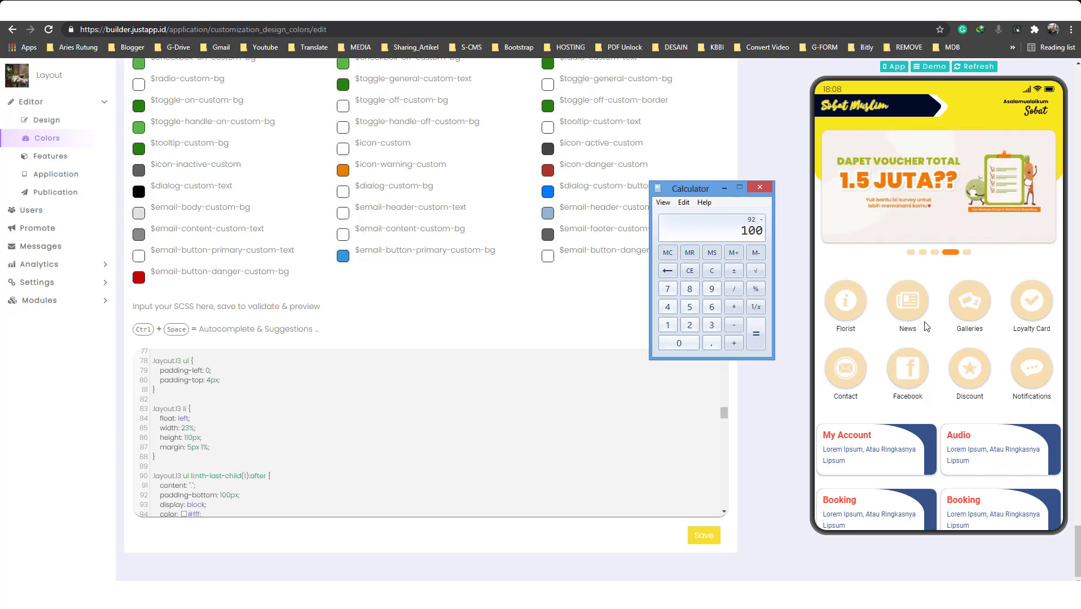
key("Return")
left_click(203, 440)
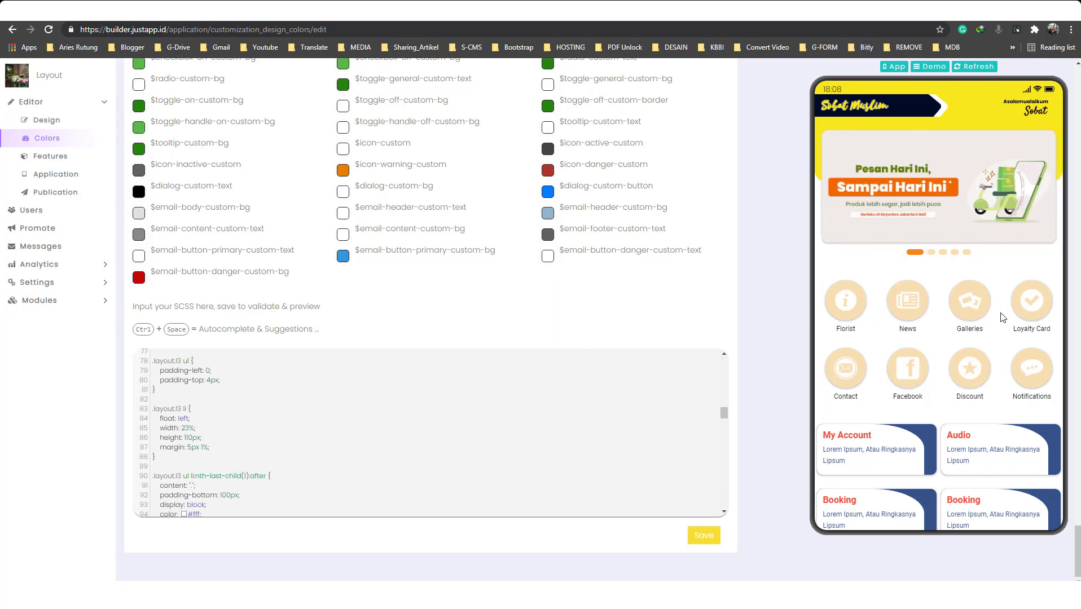
Locate the MENU KE-8 - 1 comment and inspect the nth-child(-n+8) selector below it
scroll(240, 441, "down", 2)
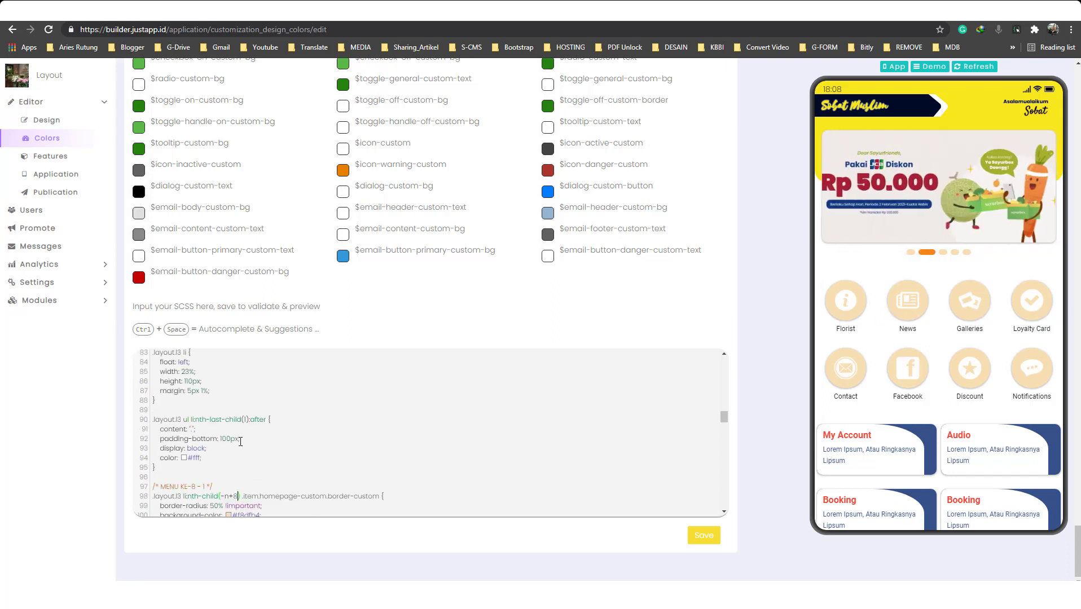
left_click_drag(223, 430, 150, 431)
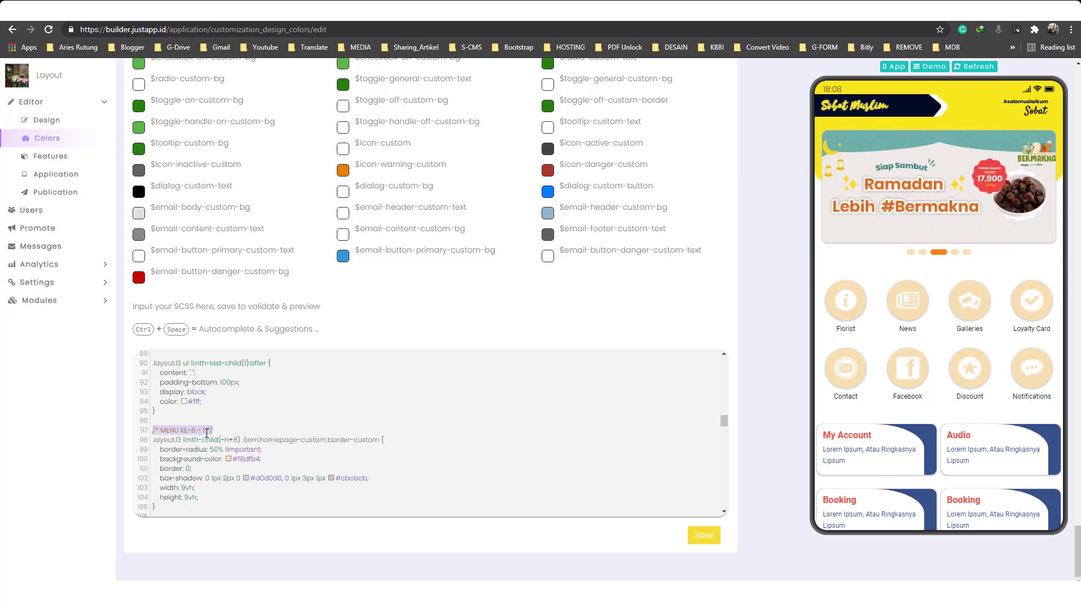
left_click(239, 439)
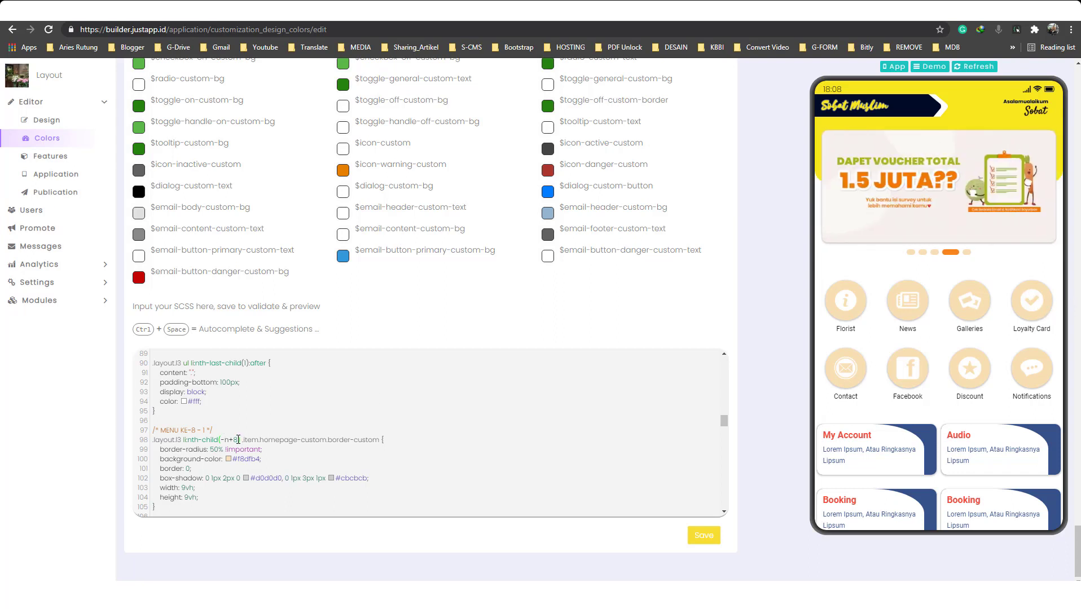
Examine the width and height properties of the first eight menu icons and compare them with the app preview
scroll(248, 467, "down", 1)
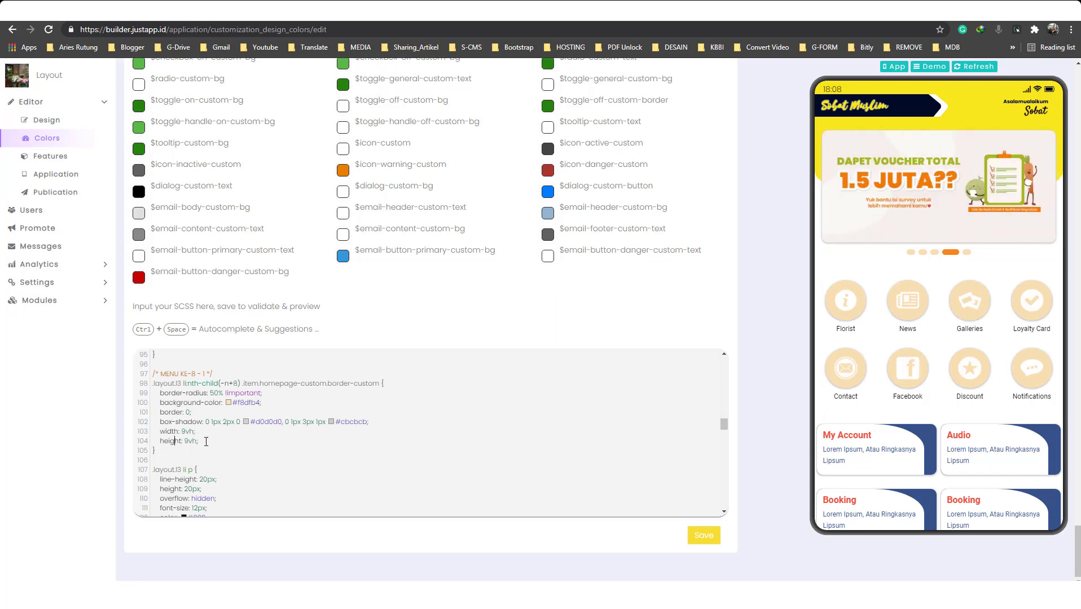
left_click_drag(206, 441, 150, 433)
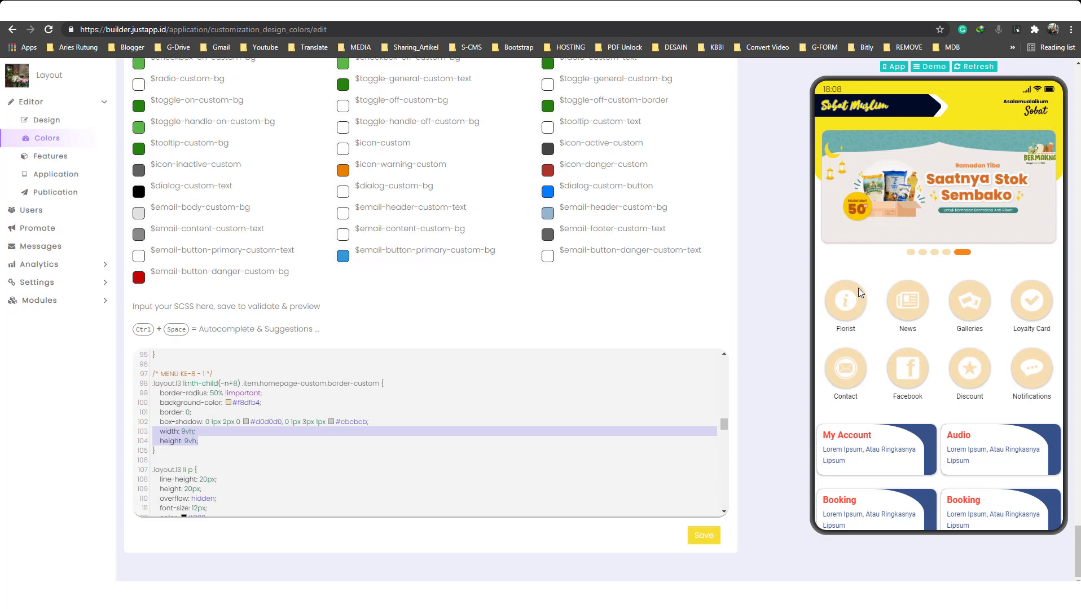
left_click(414, 480)
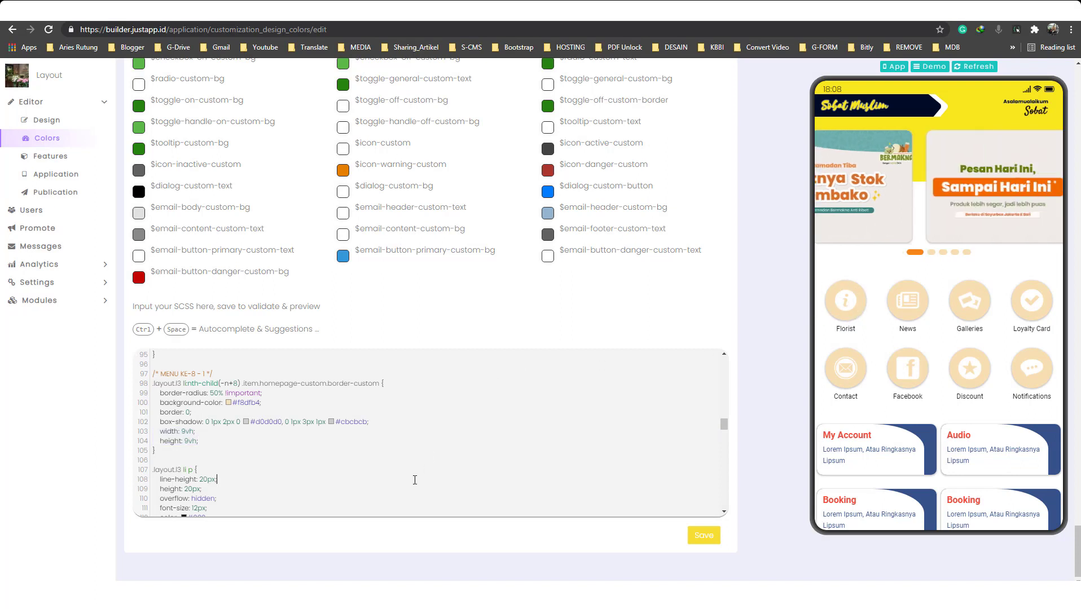
scroll(350, 463, "down", 1)
scroll(248, 451, "up", 2)
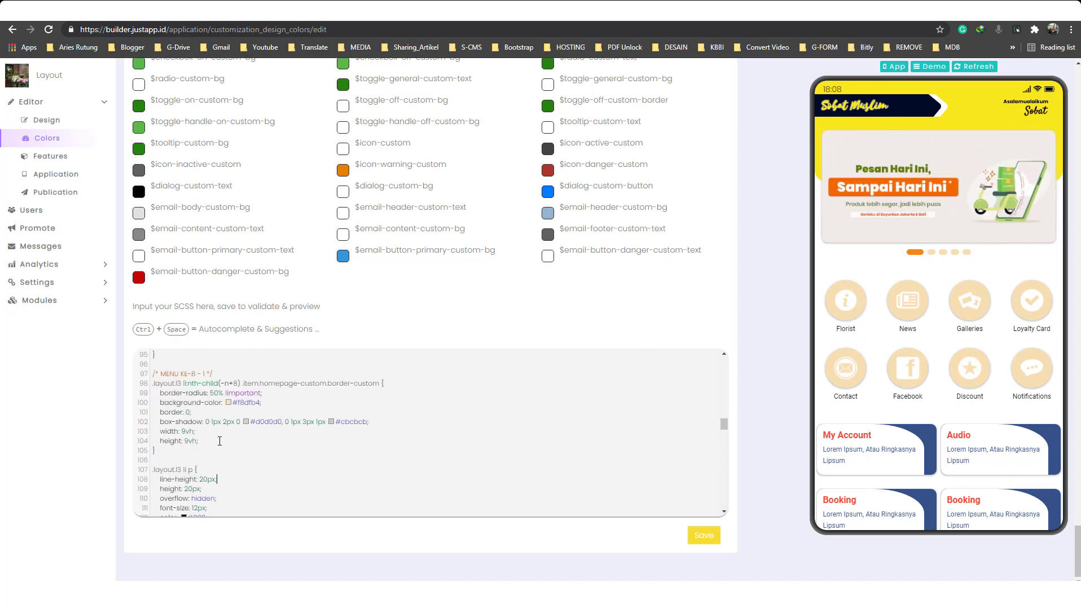
Compare the nth-last-child(1):after rule's bottom padding with the end of the menu list in the app preview
scroll(219, 442, "up", 2)
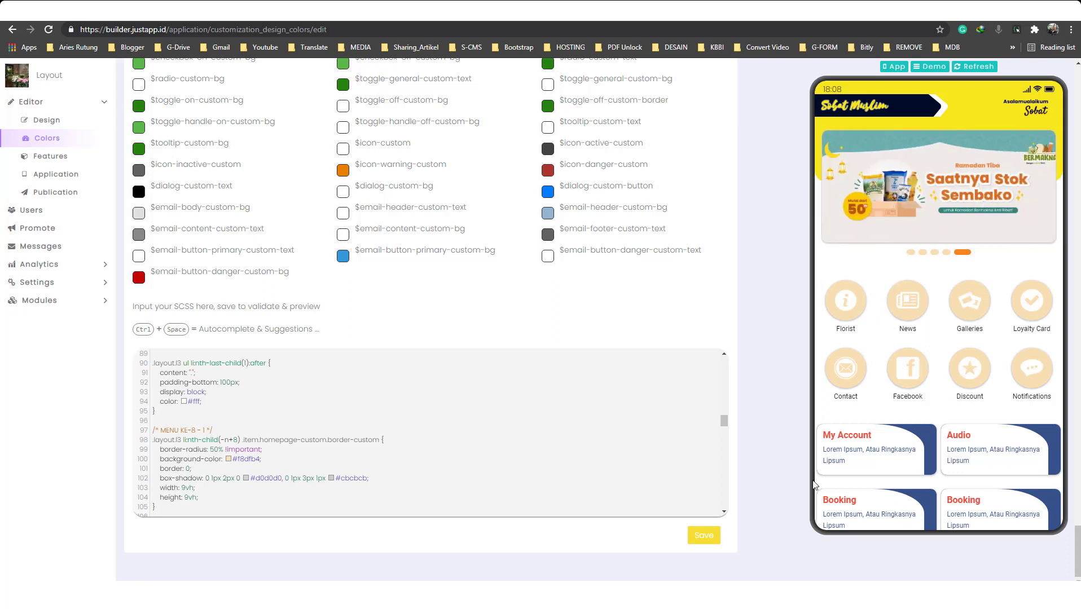
scroll(852, 474, "down", 3)
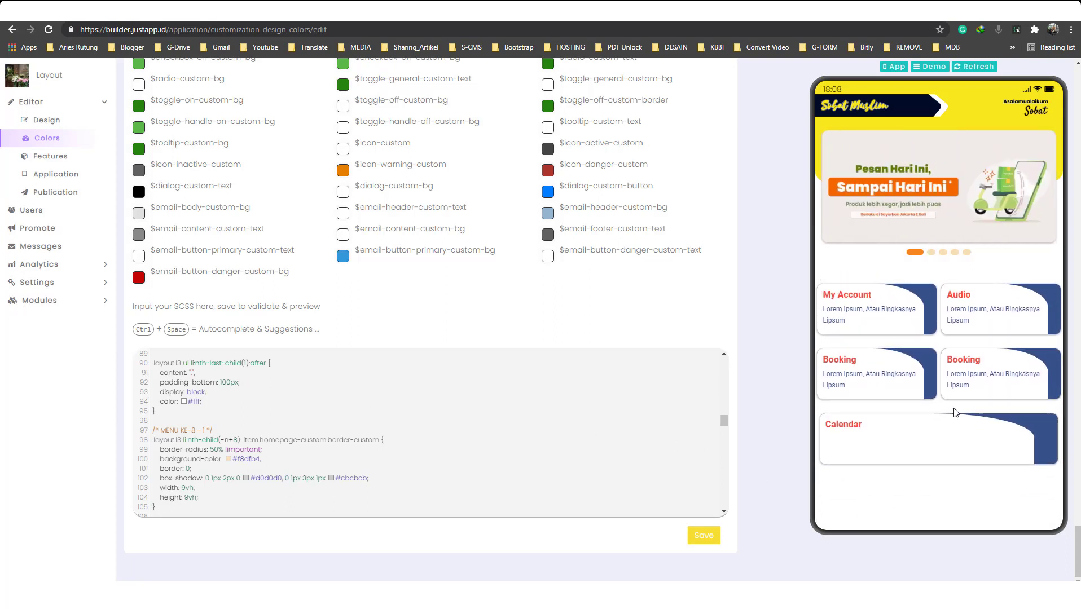
scroll(960, 502, "up", 3)
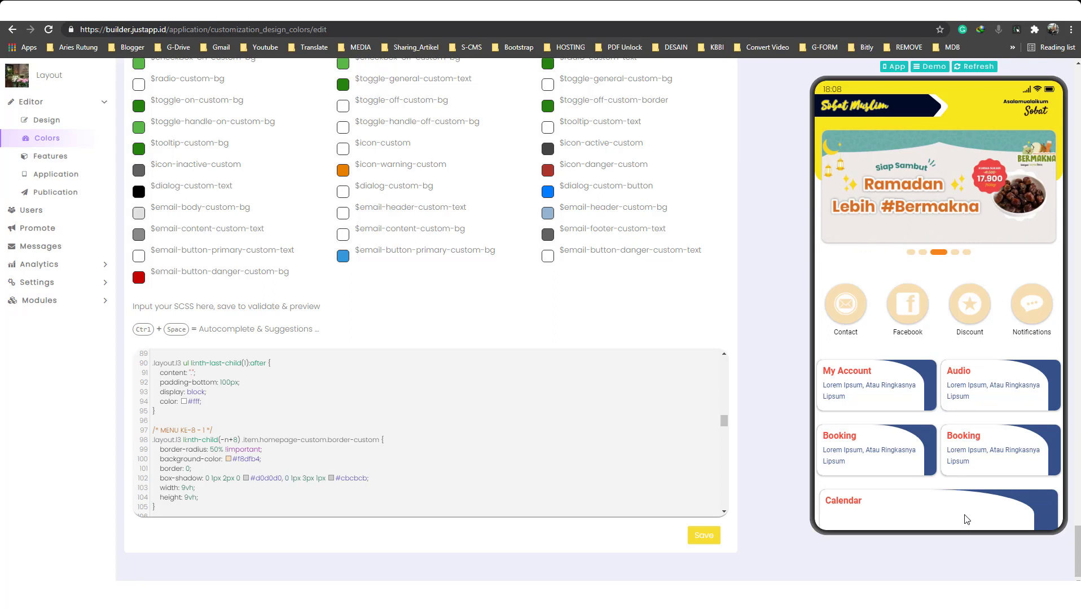
scroll(967, 519, "down", 2)
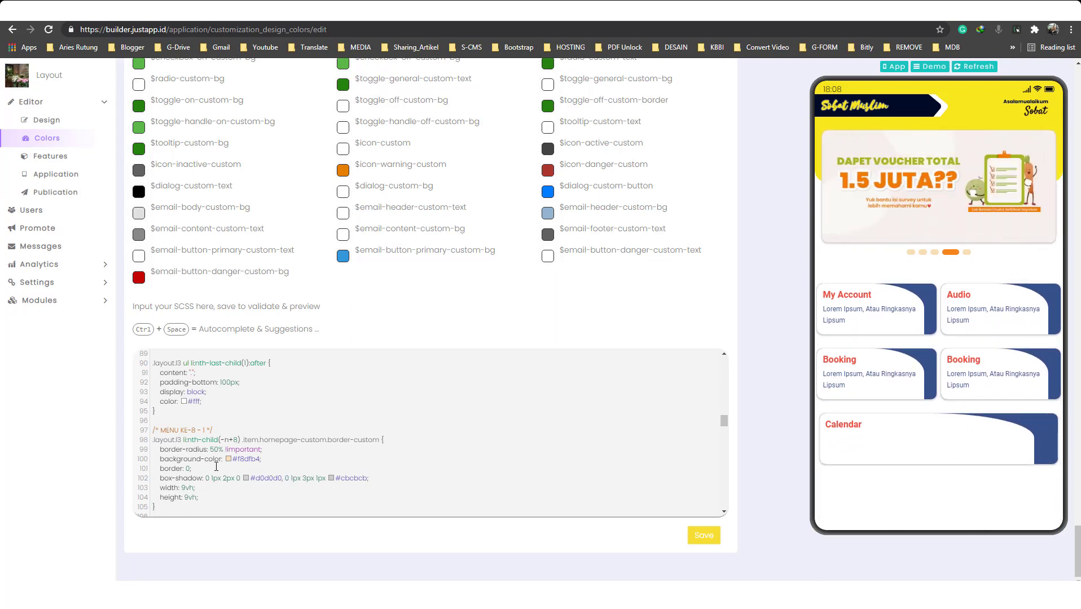
Examine the .layout.l3 li p label rule and the MENU KE-9 - 12 rule against the cards in the app preview
scroll(247, 434, "down", 3)
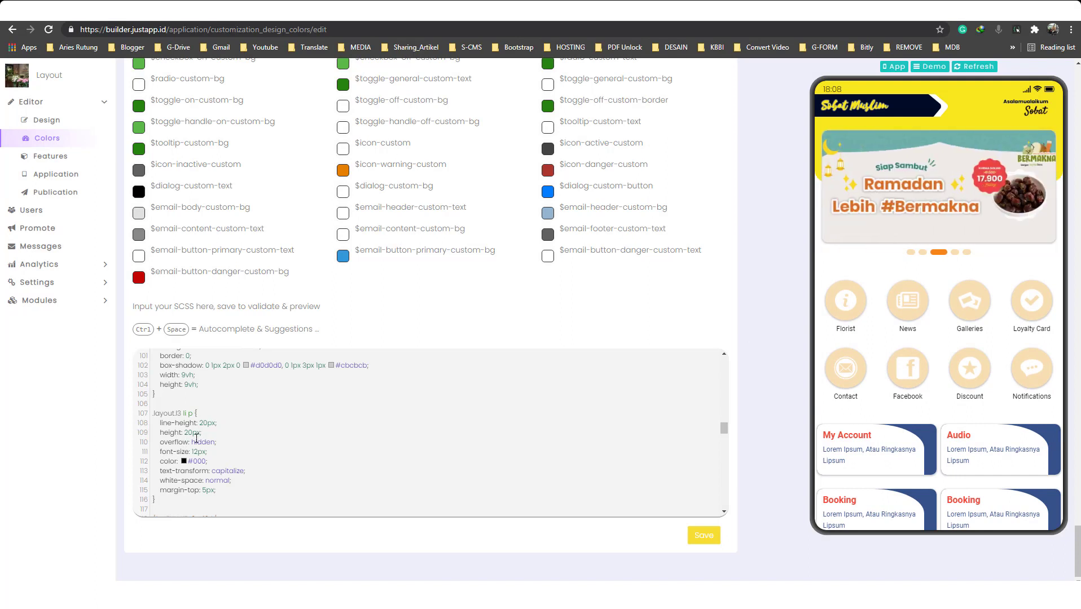
scroll(233, 469, "down", 2)
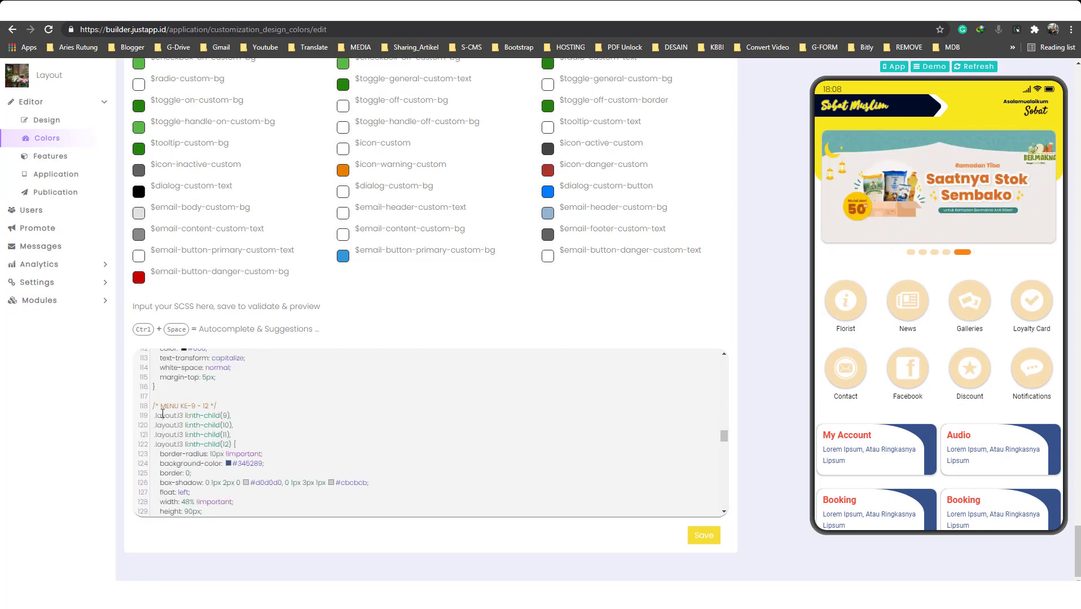
scroll(919, 460, "down", 2)
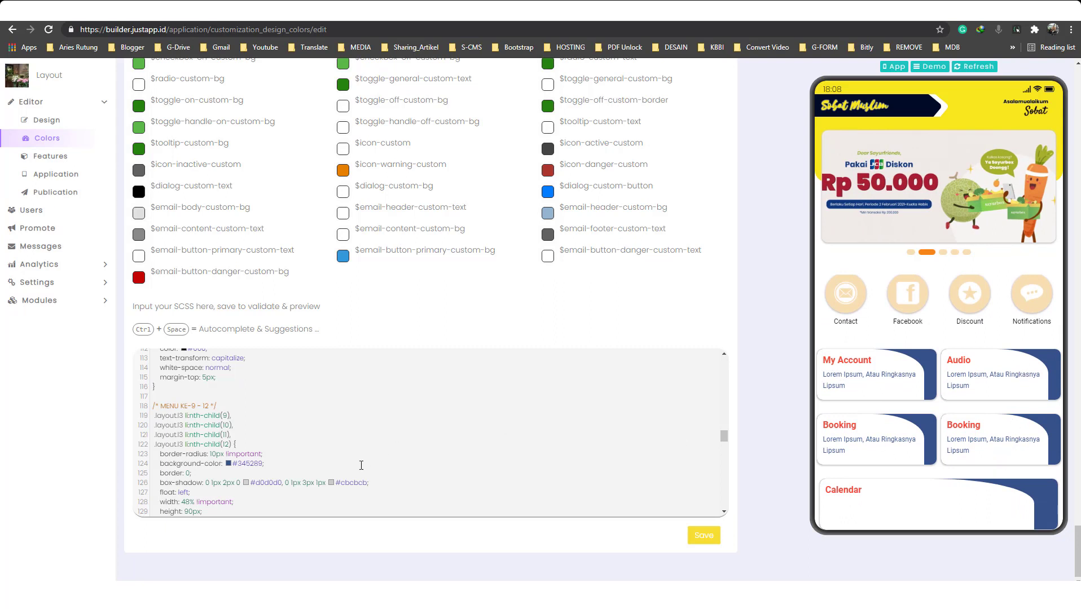
scroll(244, 453, "down", 2)
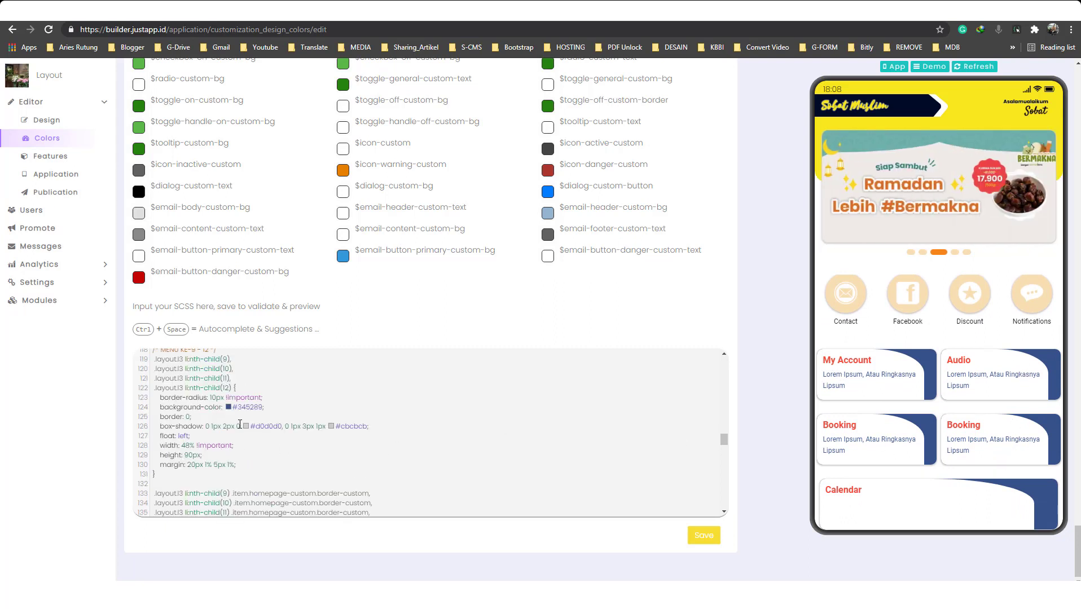
scroll(240, 424, "up", 2)
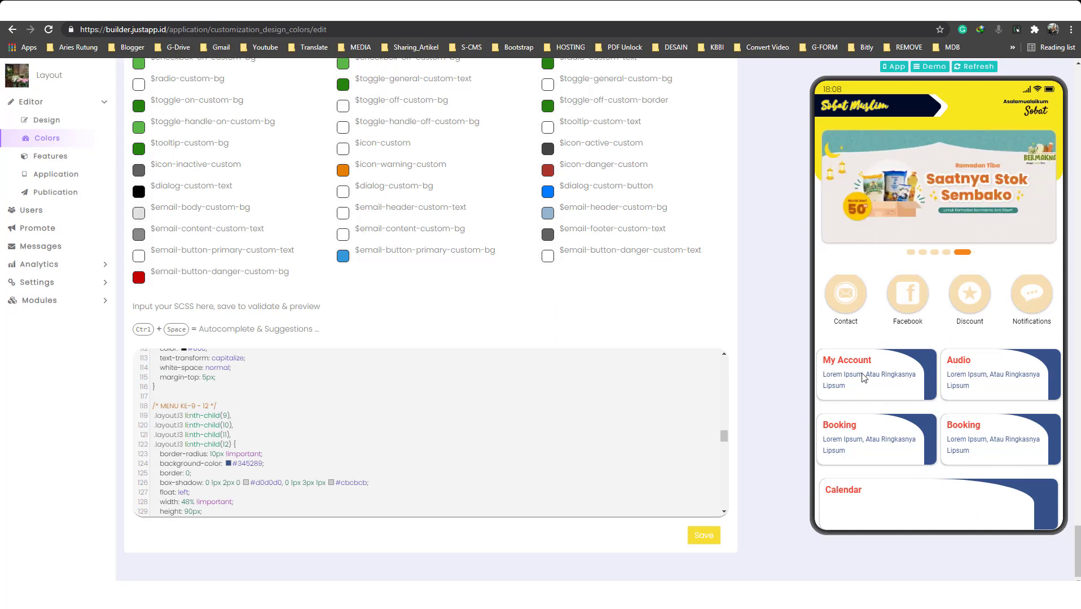
scroll(267, 423, "down", 2)
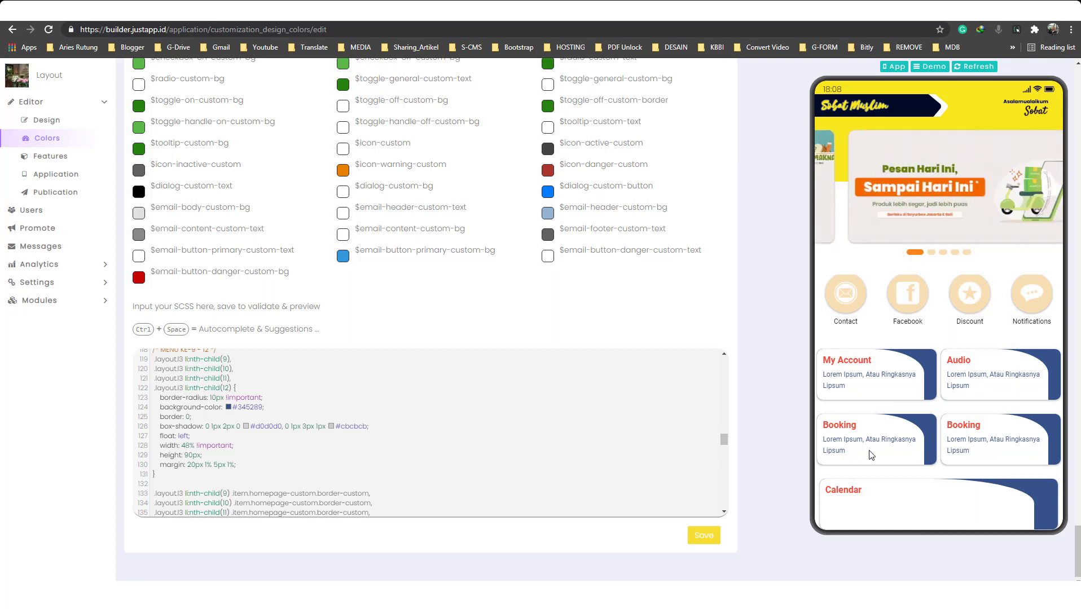
Examine the border-custom and p rules for nth-child(9) to nth-child(12) against the menu cards in the app preview
scroll(390, 478, "down", 1)
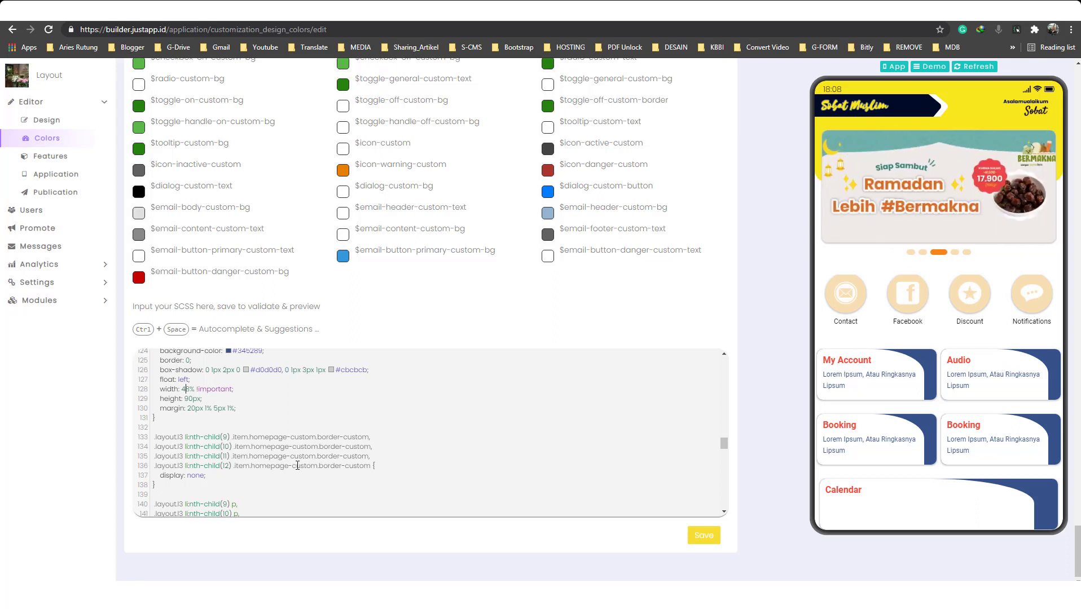
scroll(297, 465, "down", 1)
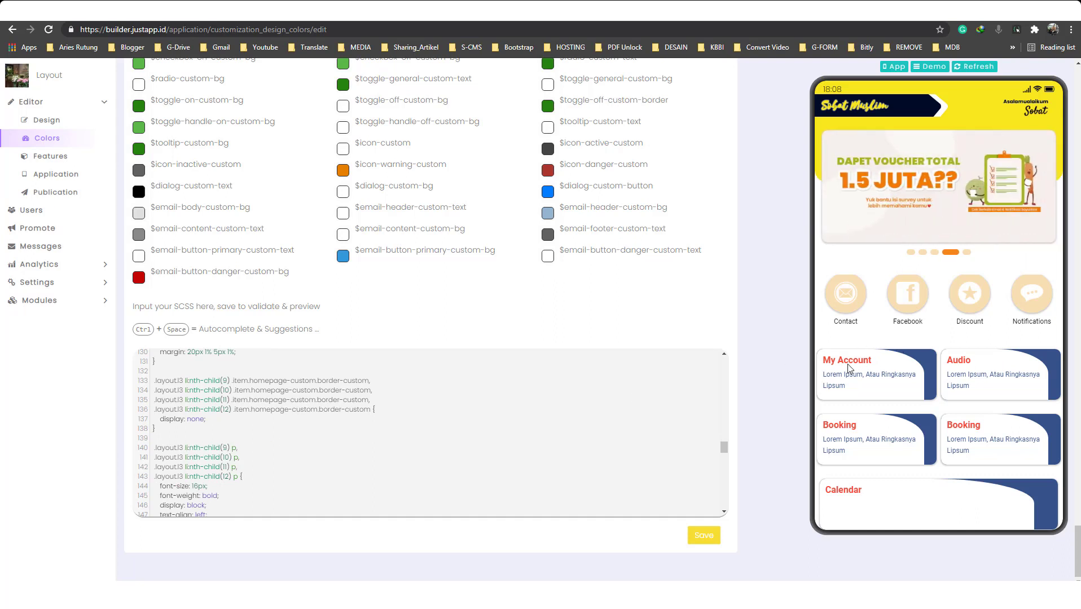
scroll(354, 467, "down", 1)
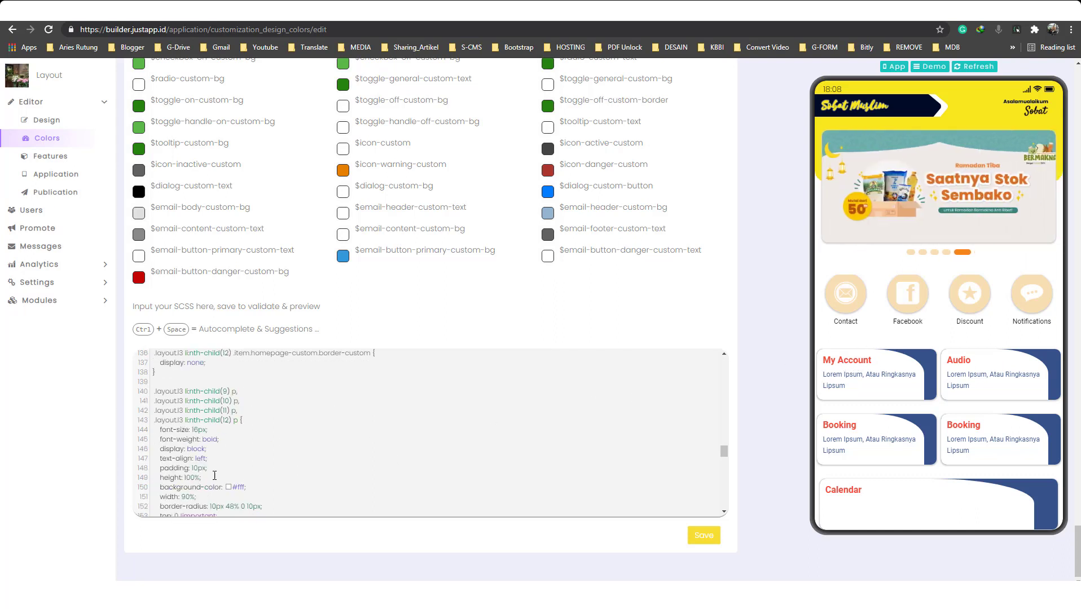
scroll(215, 477, "down", 1)
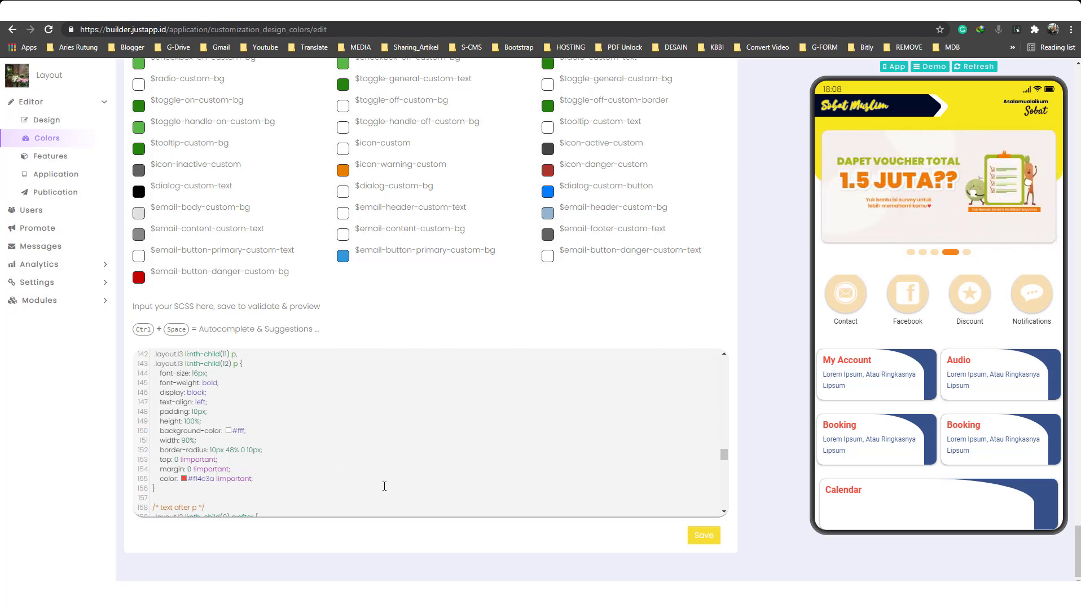
scroll(333, 488, "down", 2)
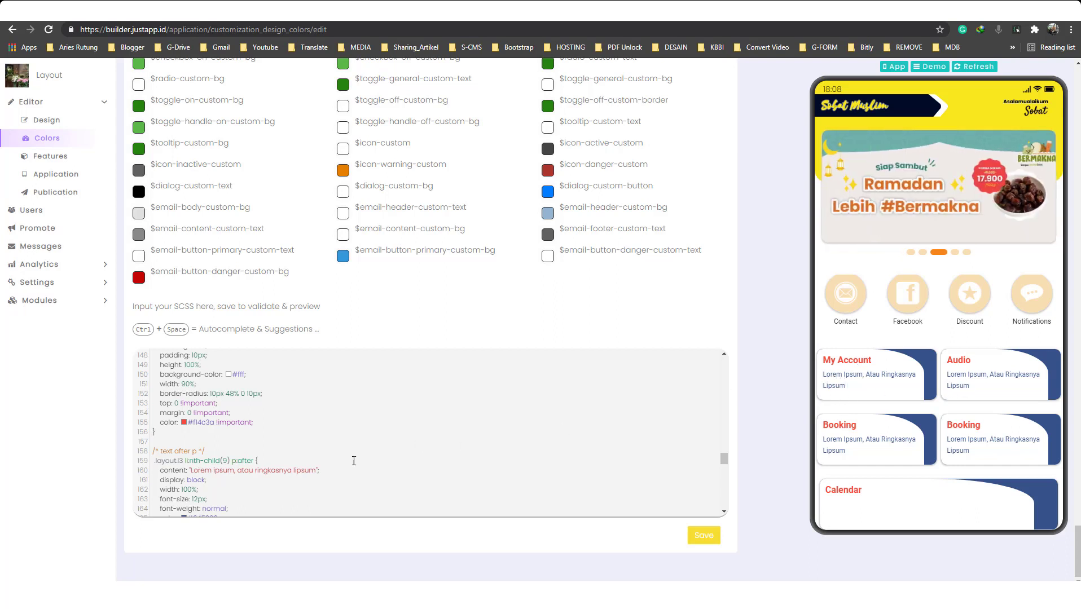
Examine the "text after p" rules for nth-child(9) to nth-child(12), highlighting the content text in the nth-child(12) p:after rule
scroll(252, 466, "down", 1)
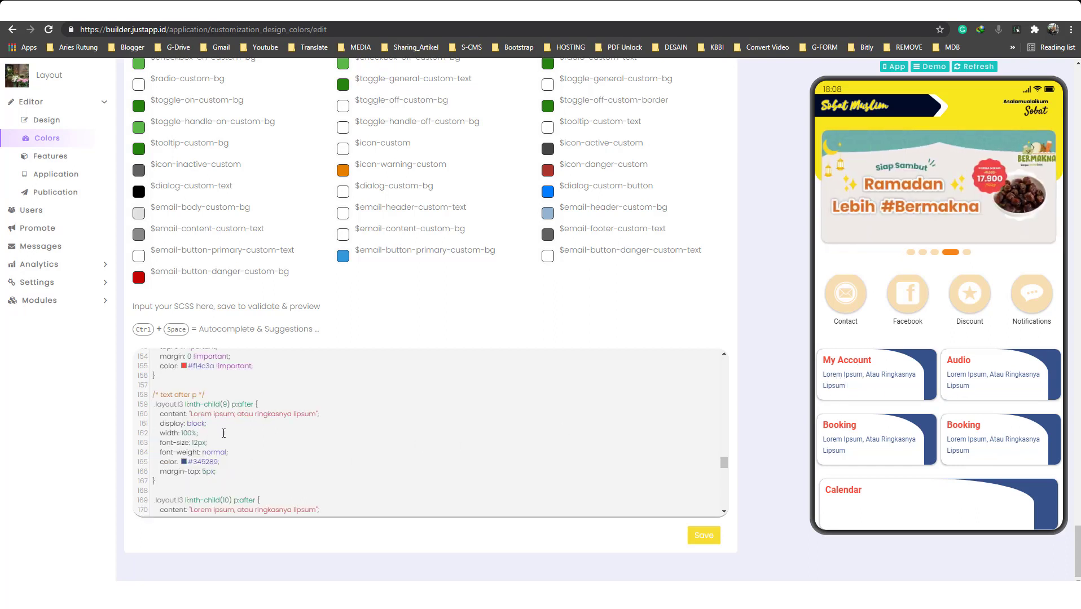
scroll(235, 456, "down", 1)
scroll(231, 444, "down", 2)
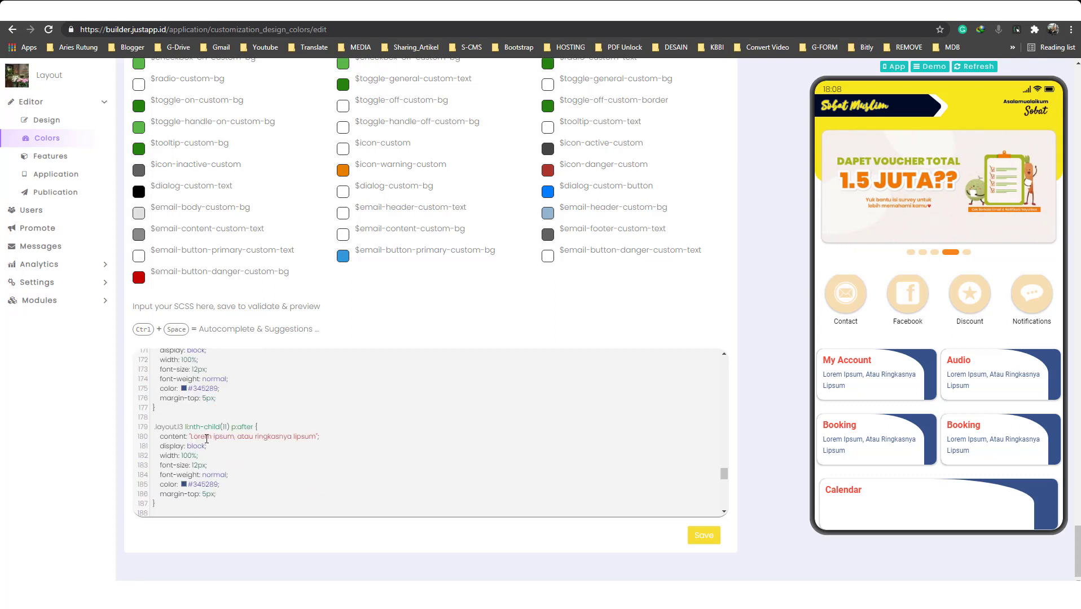
scroll(206, 439, "down", 1)
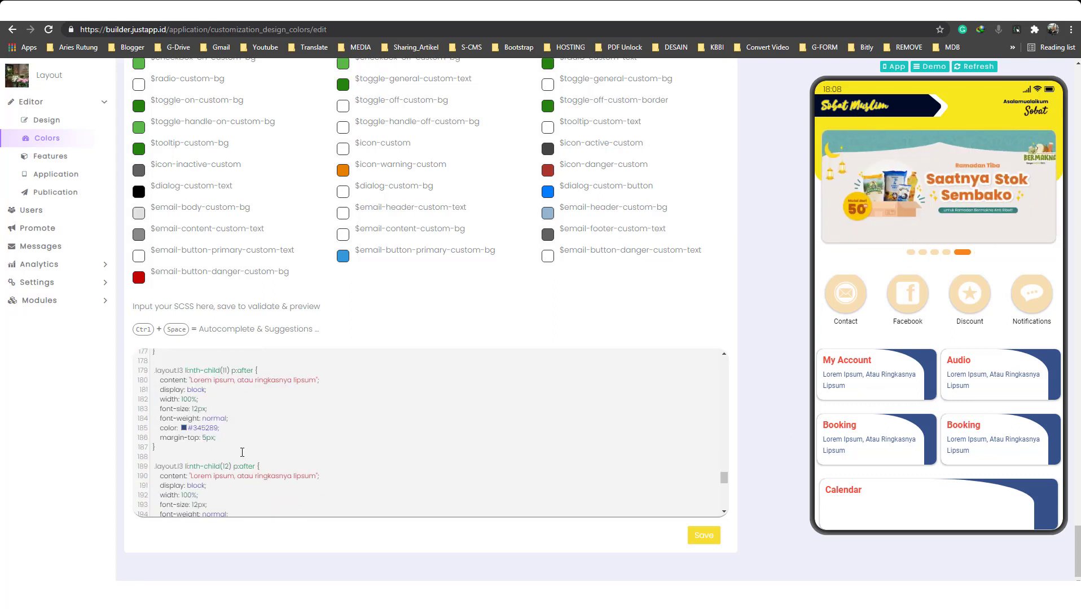
left_click_drag(191, 476, 318, 475)
scroll(309, 416, "down", 1)
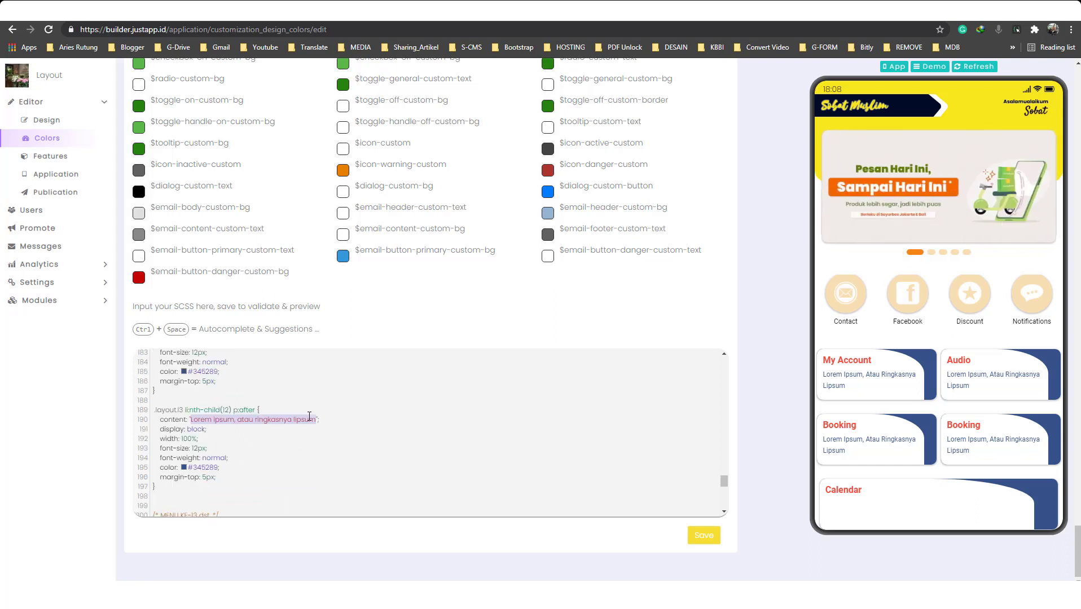
Examine the MENU KE-13 dst. rule against the Calendar card and highlight the nth-child(n+13) border-custom rule below it
scroll(310, 416, "down", 1)
scroll(309, 416, "down", 1)
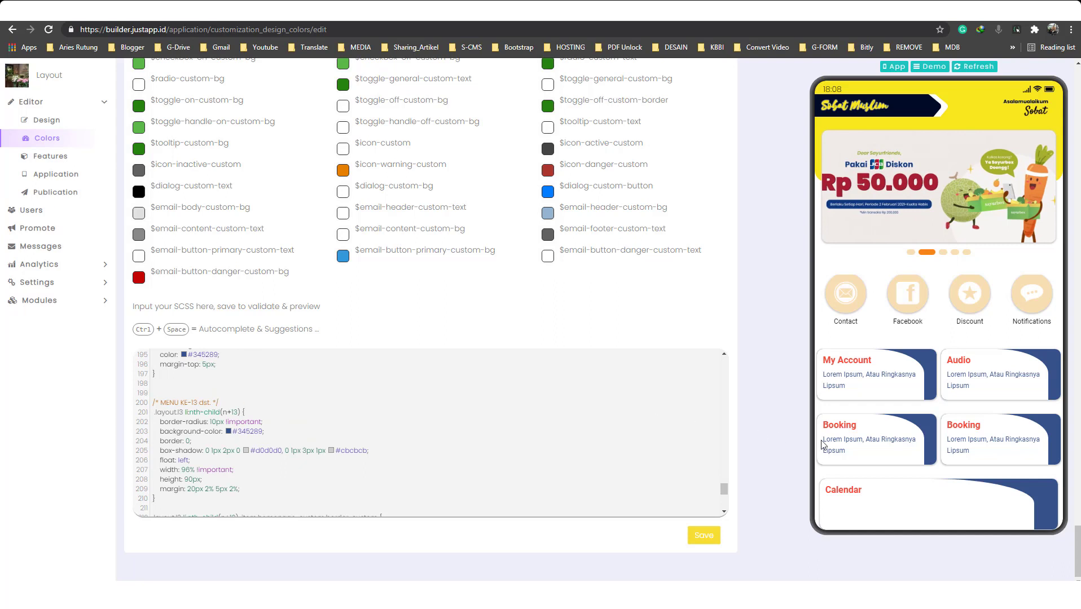
scroll(822, 445, "down", 1)
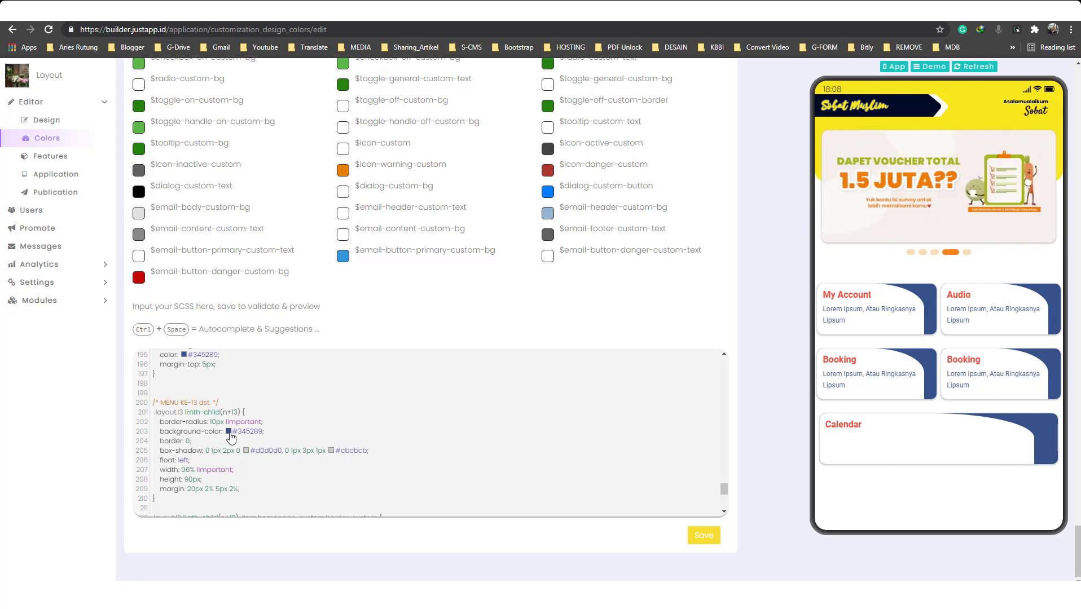
scroll(230, 437, "down", 2)
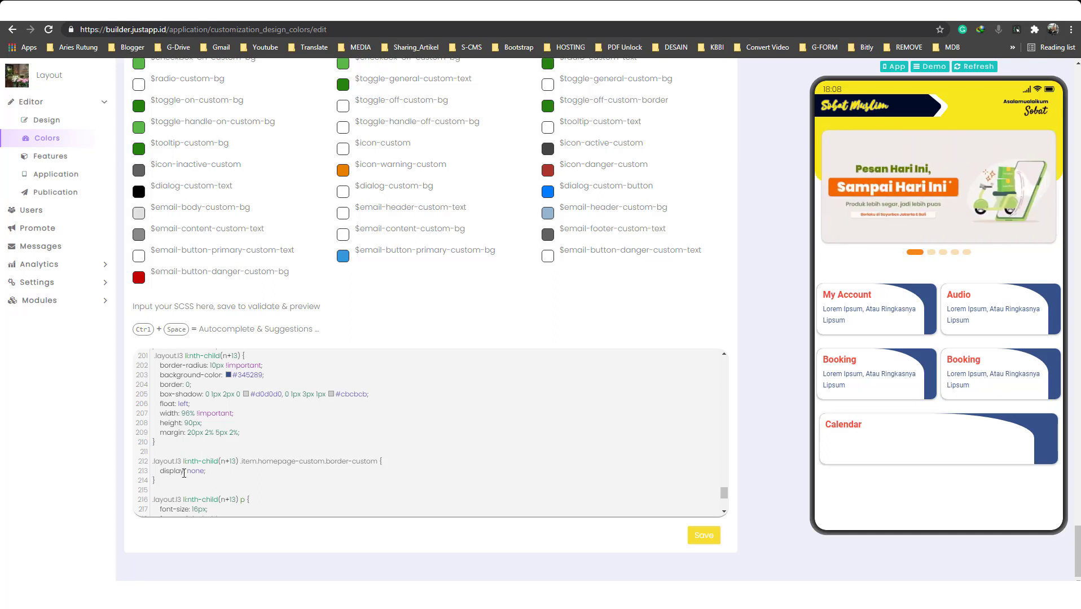
left_click_drag(155, 483, 154, 460)
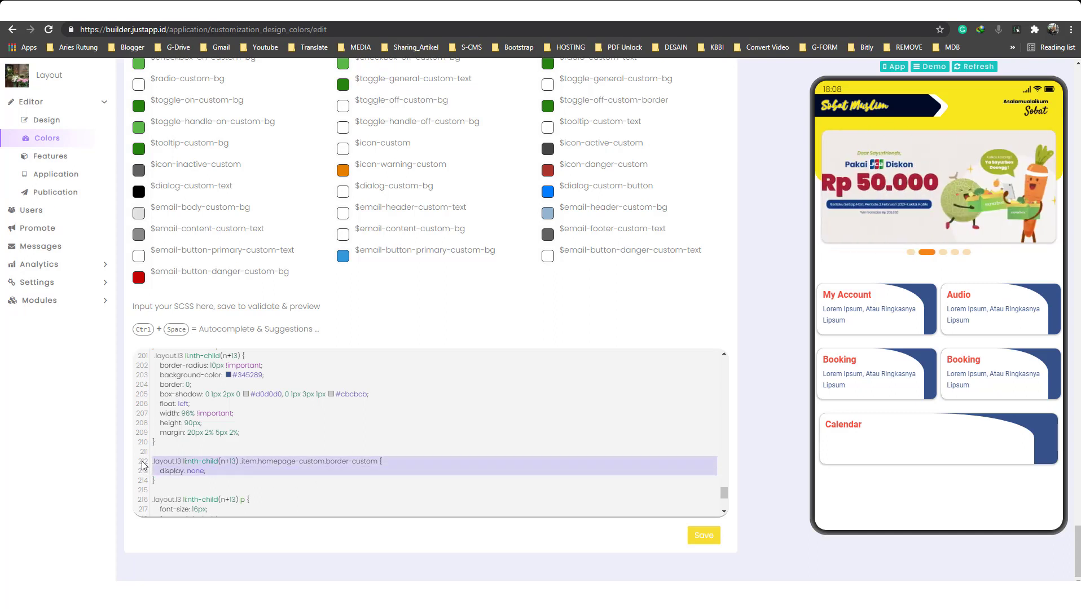
scroll(210, 482, "down", 1)
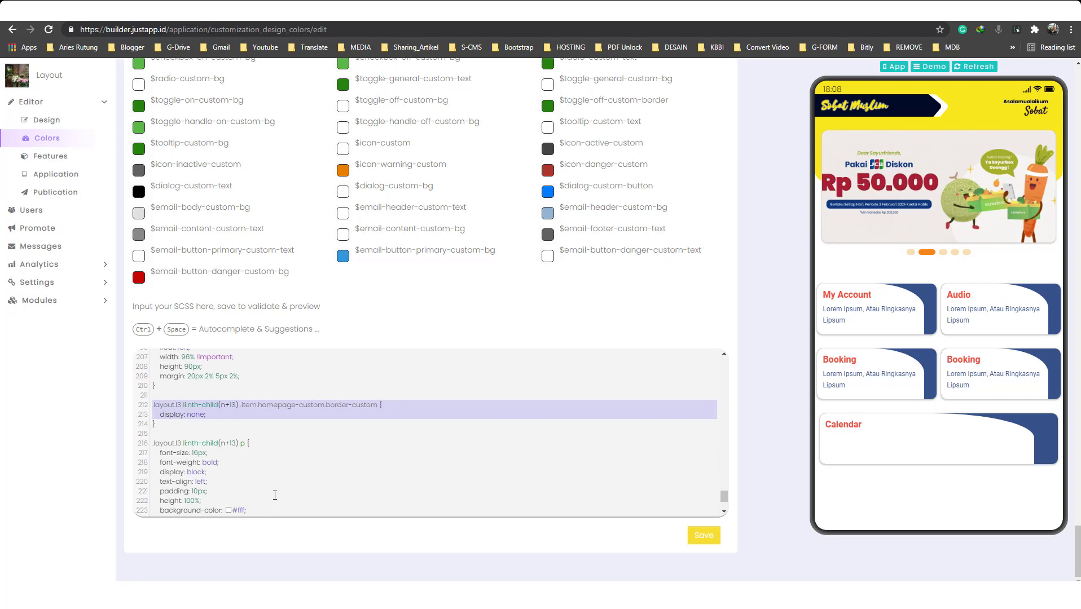
Delete the background-color declaration from the .layout.l3 li:nth-child(n+13) p rule
left_click(229, 442)
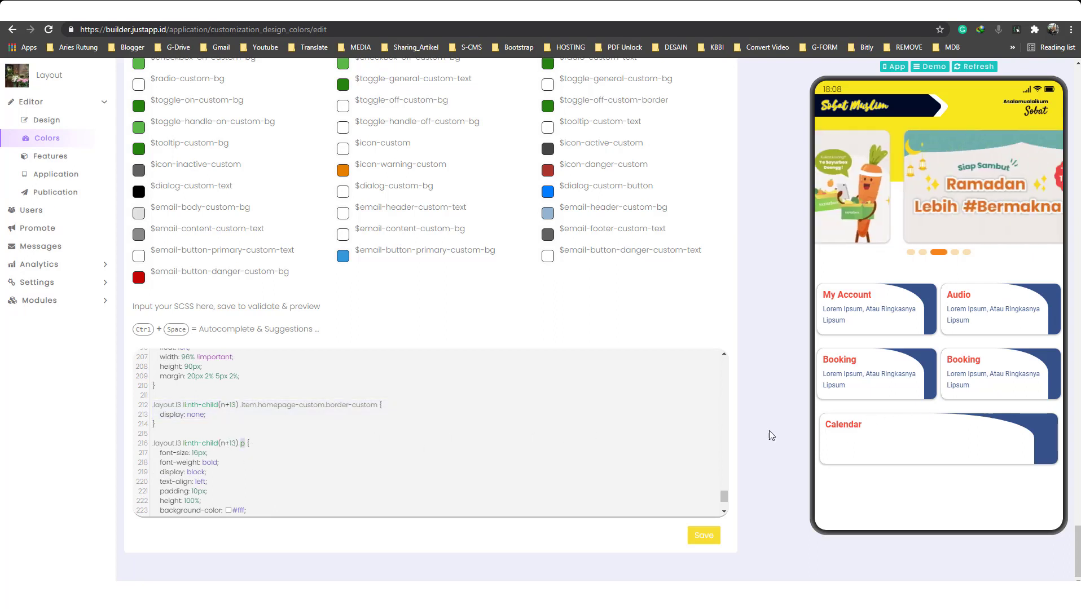
scroll(316, 491, "down", 1)
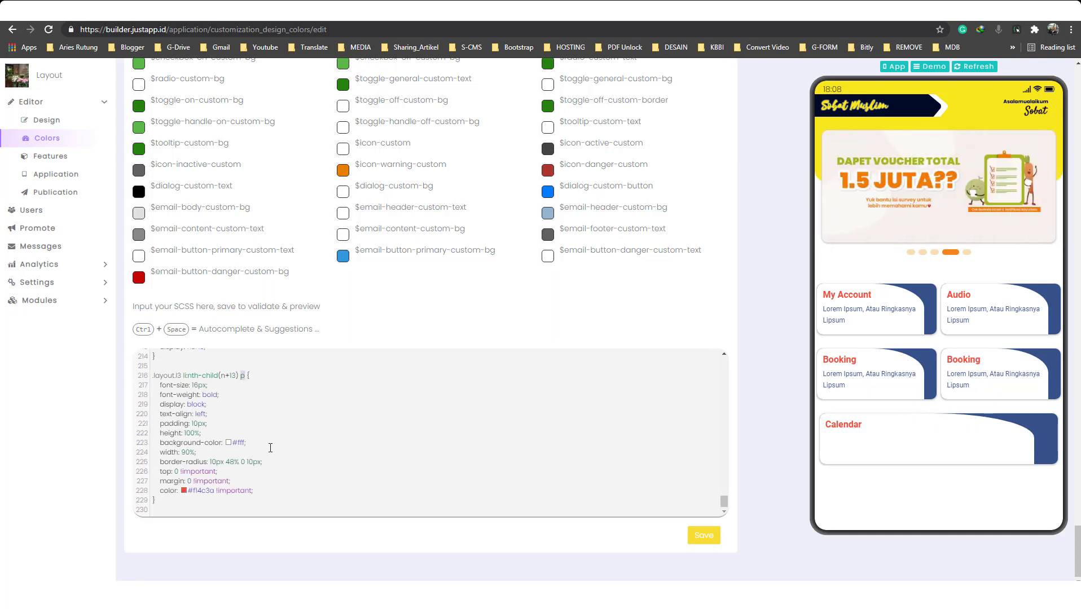
left_click(238, 442)
double_click(238, 442)
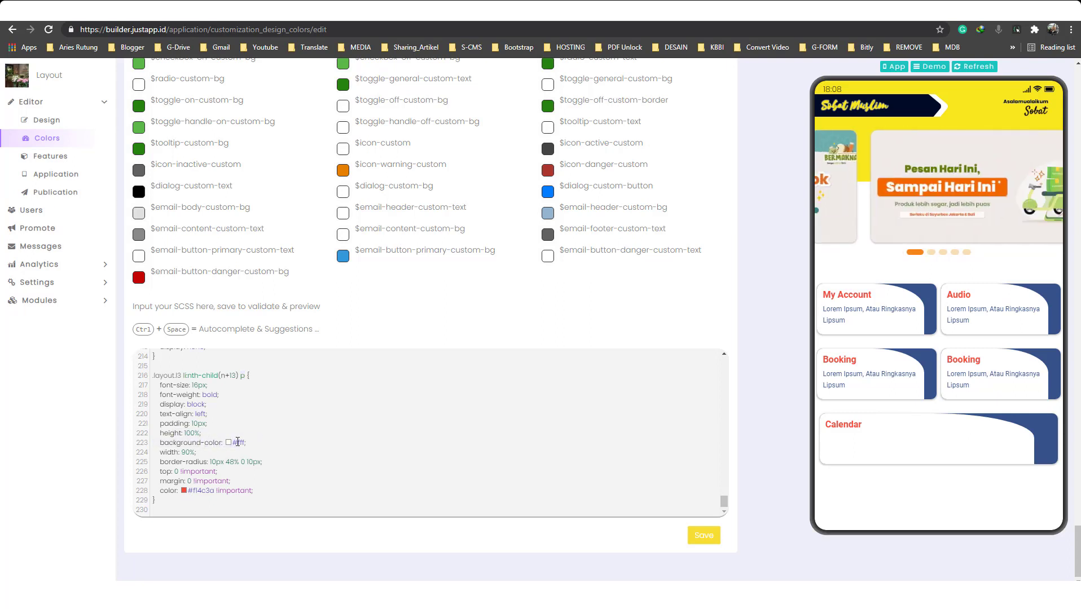
left_click_drag(246, 443, 124, 447)
key("BackSpace")
key("BackSpace")
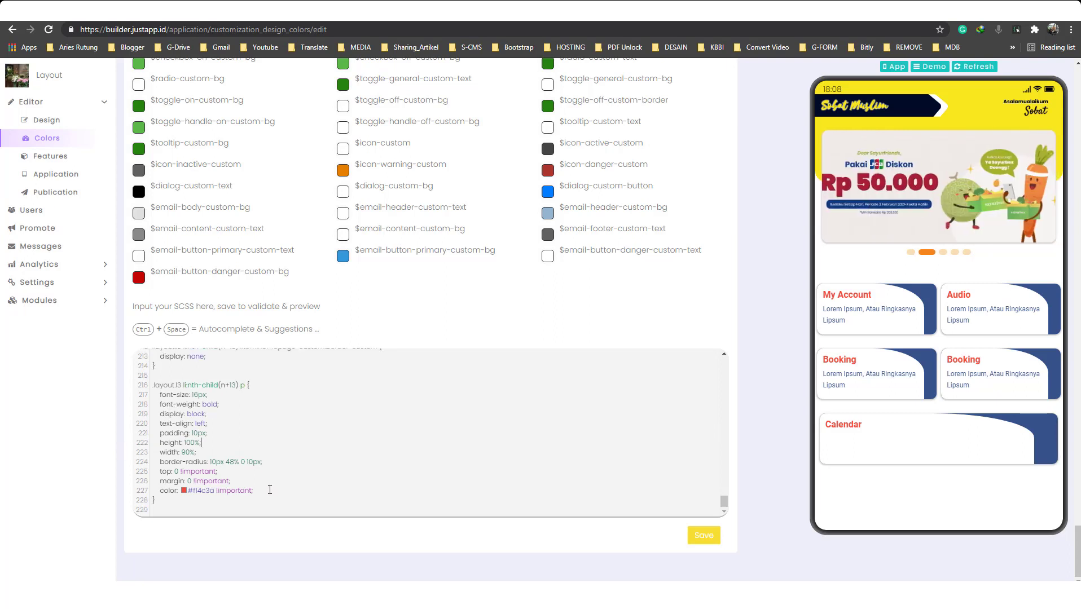
Set the nth-child(n+13) p rule's color to #fff, add background-color: transparent !important, and save the SCSS
left_click_drag(268, 490, 136, 494)
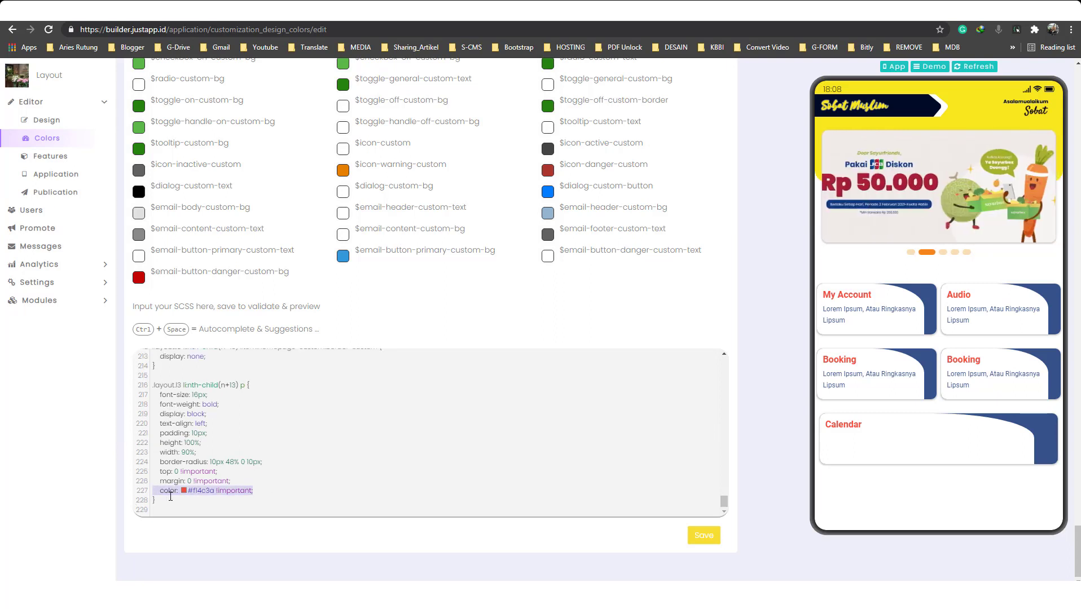
double_click(196, 491)
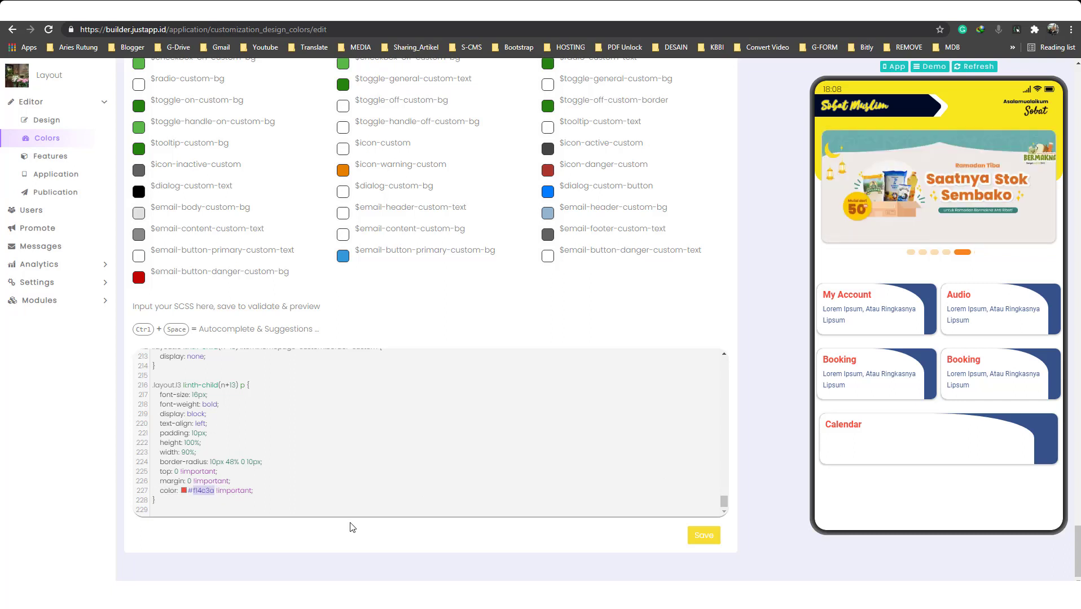
type("fff")
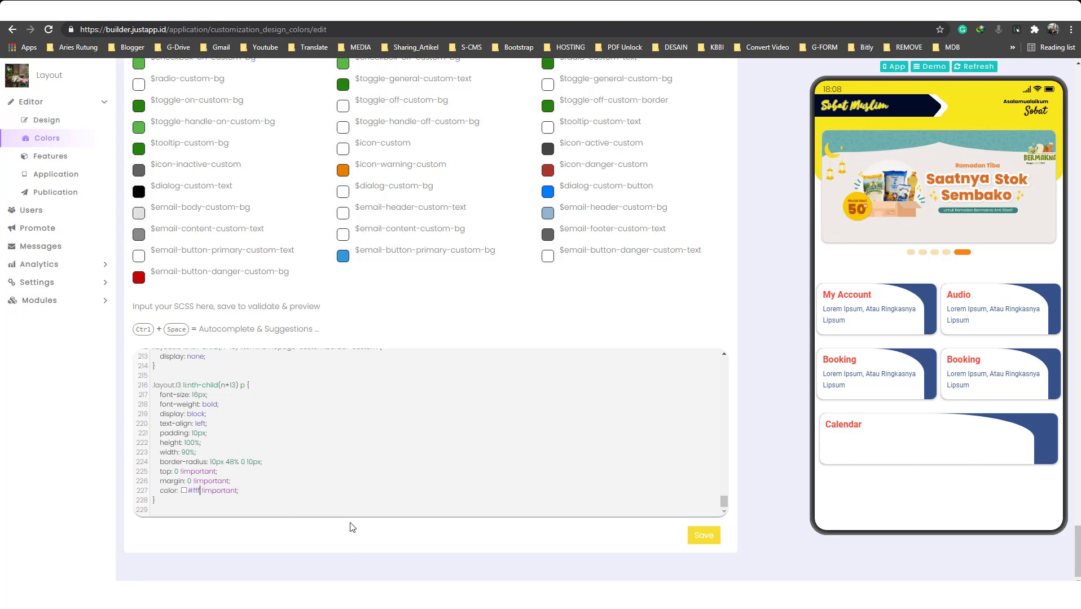
left_click(699, 531)
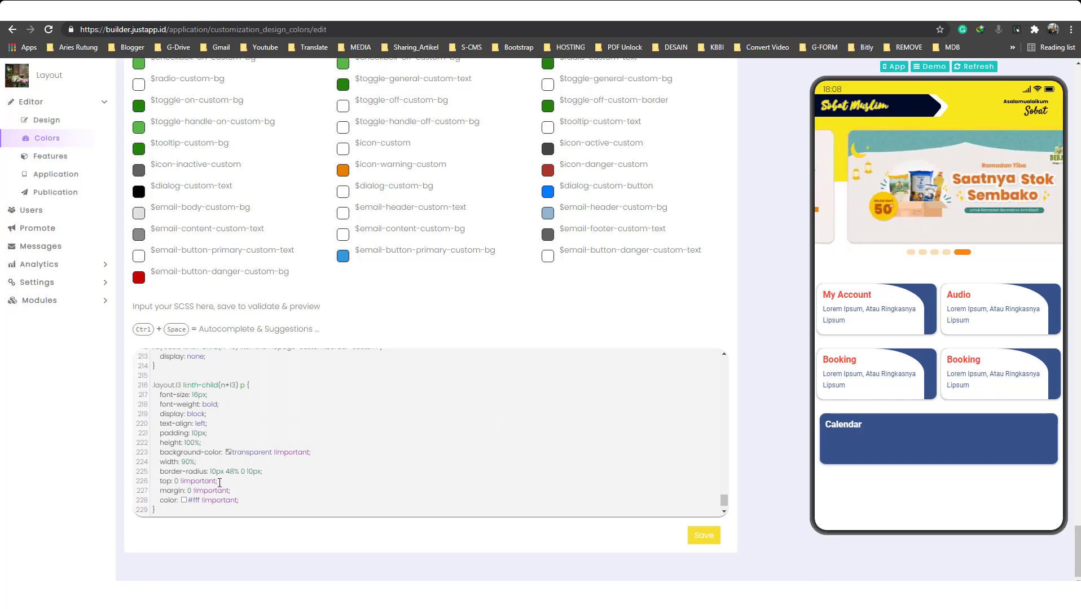
Compare the nth-child(12) p:after, MENU KE-13 dst. and nth-child(n+13) p rules with the cards in the app preview
scroll(218, 469, "up", 4)
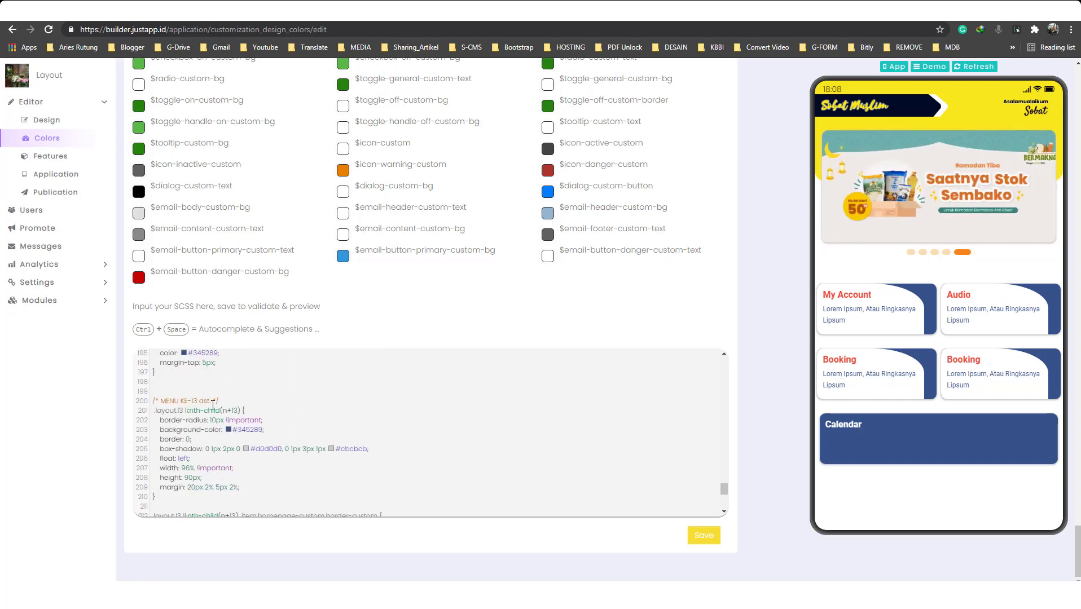
scroll(225, 405, "up", 3)
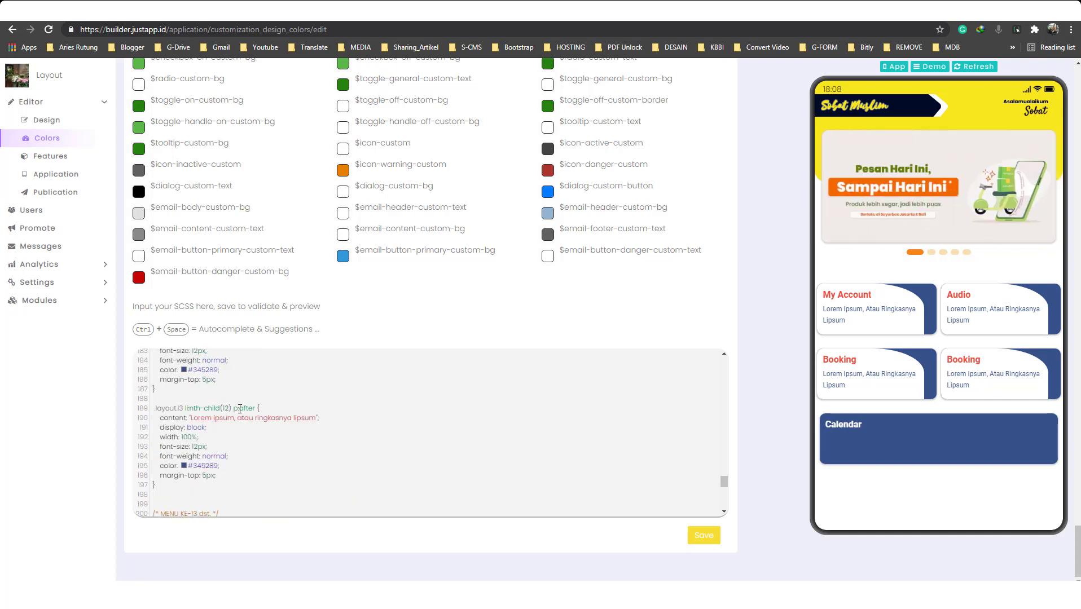
scroll(238, 438, "down", 7)
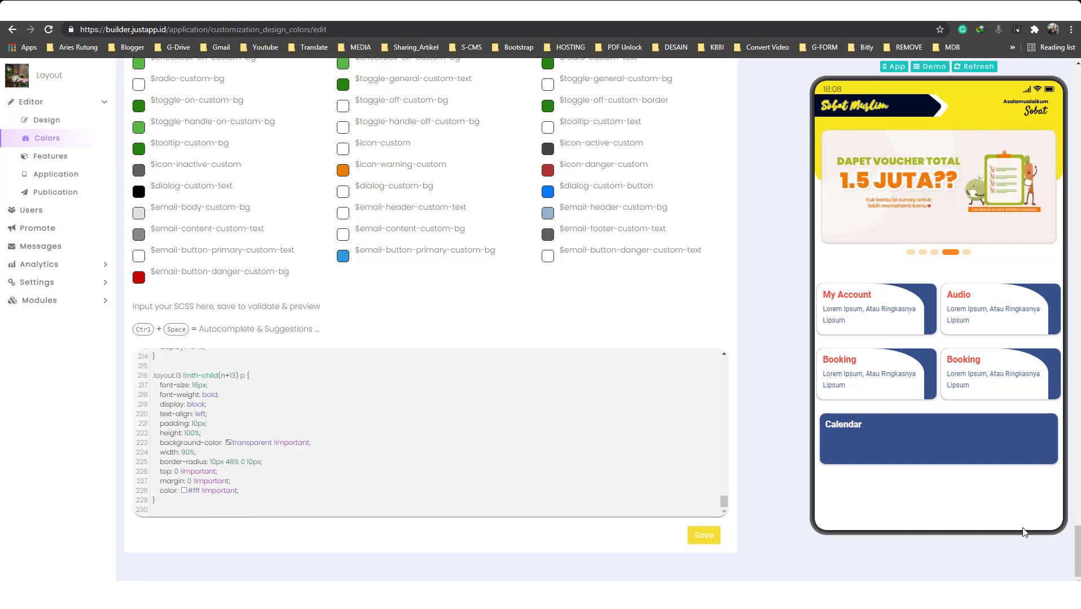
scroll(217, 413, "up", 6)
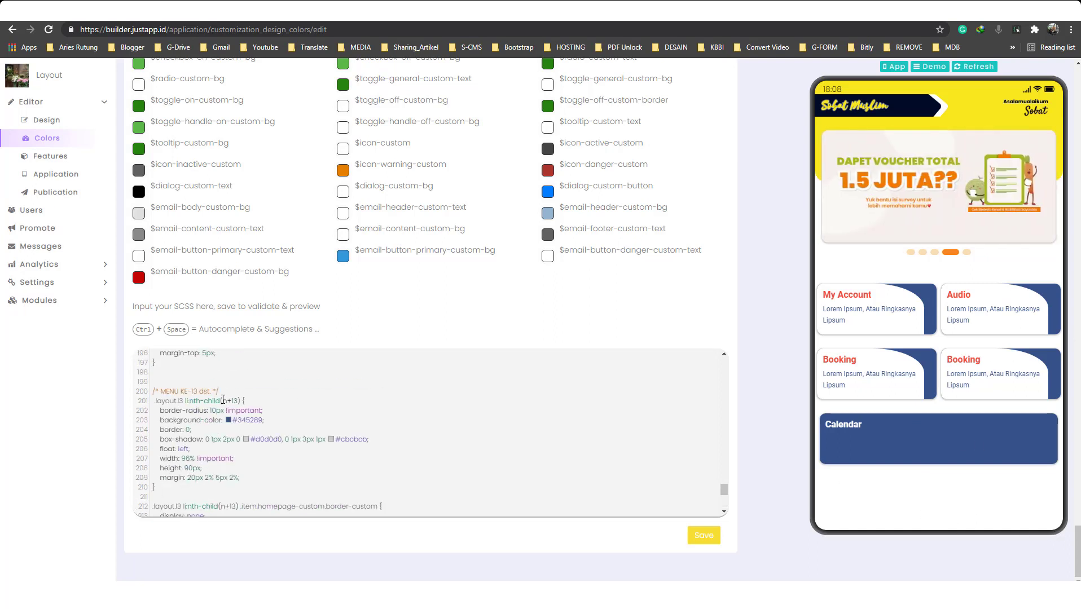